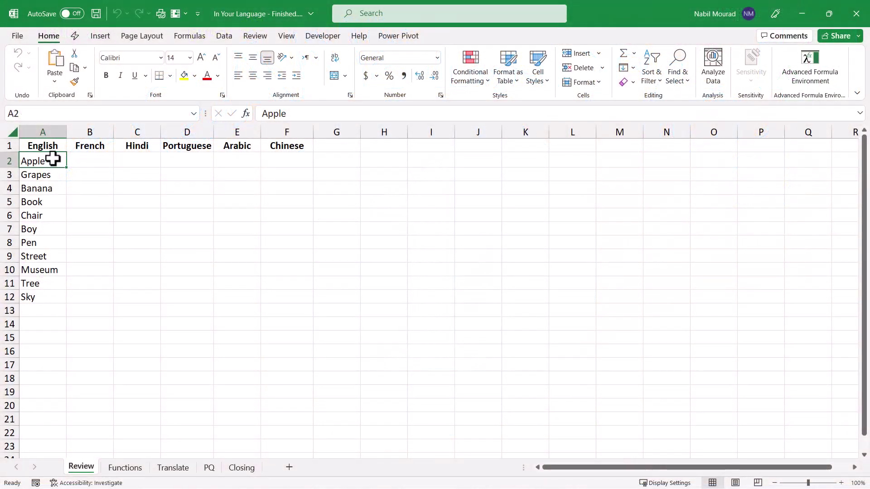
Select the eleven English words in A2:A12 and open the Translator pane from the Review tab.
left_click_drag(53, 158, 56, 290)
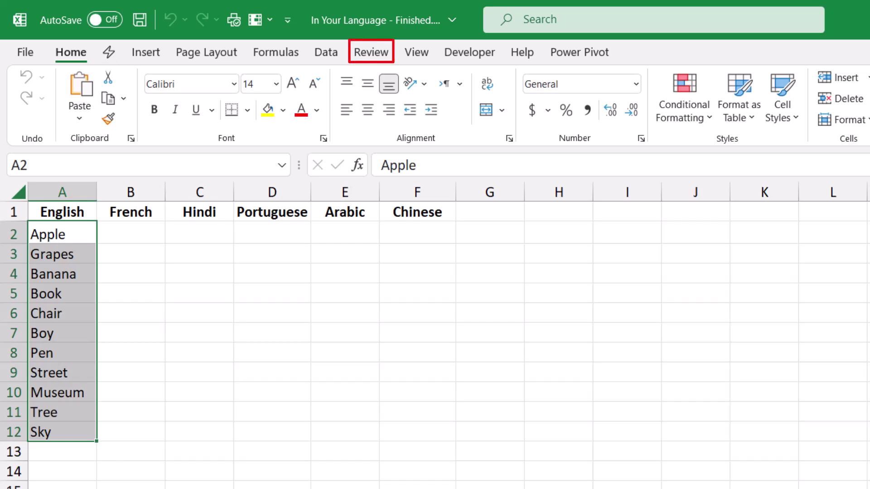
key("alt+r")
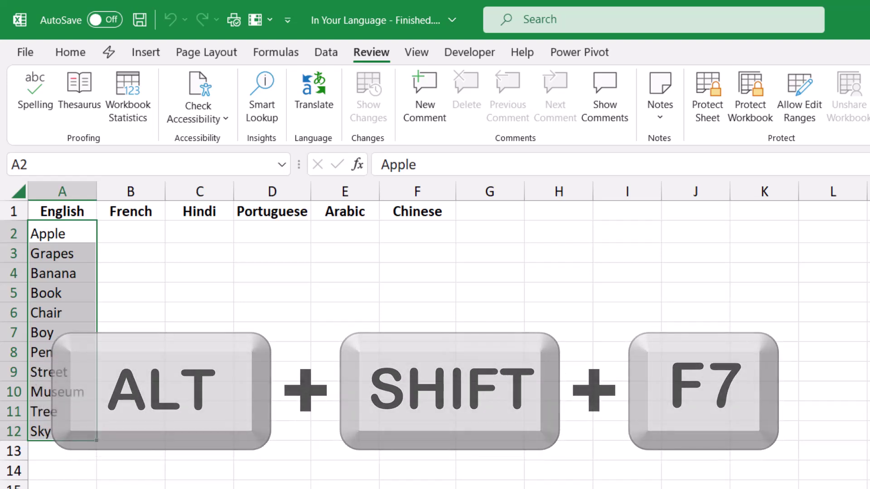
key("alt+shift+F7")
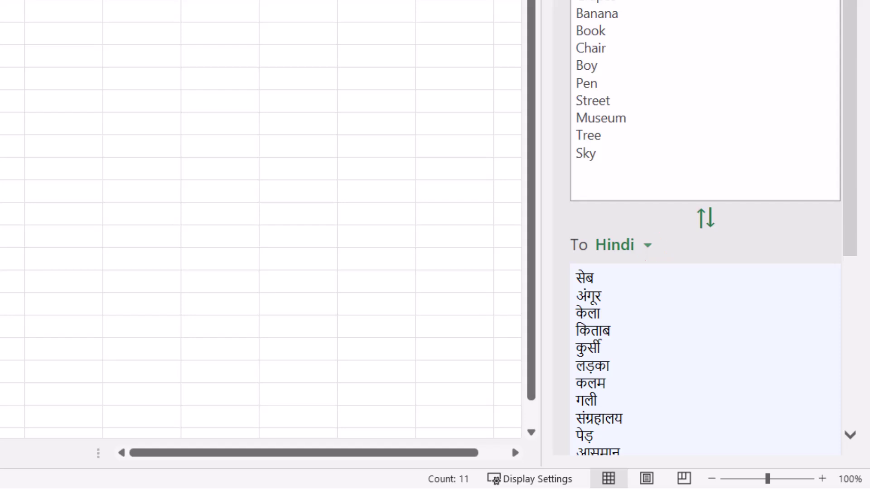
Set the Translator target language to French, showing Pomme through Ciel.
key("alt+Down")
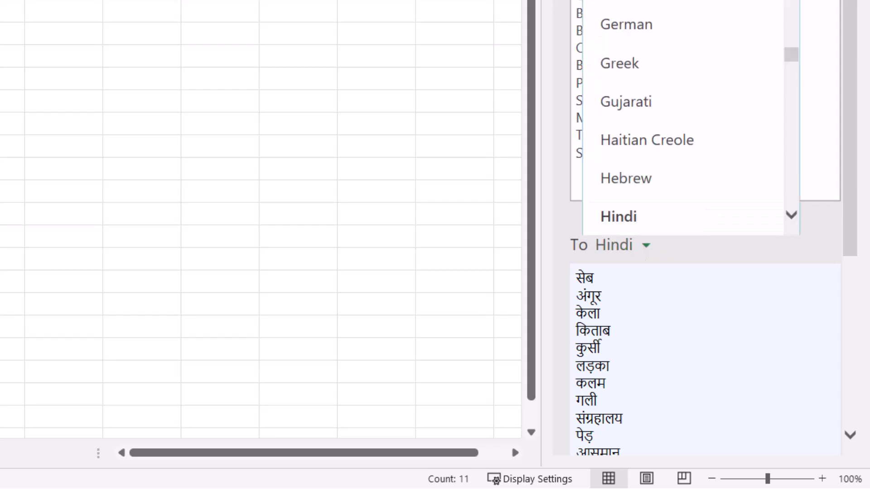
type("fr")
key("Return")
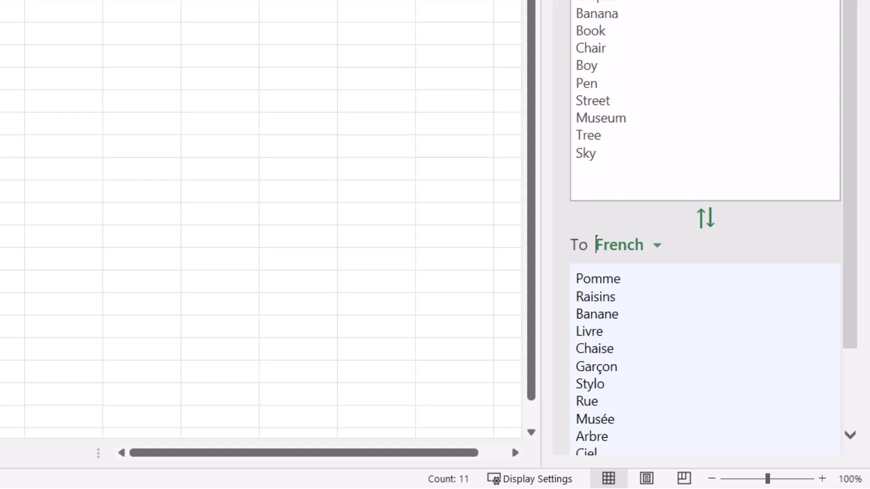
Copy the whole French translation output and paste it into cell B2.
key("ctrl+a")
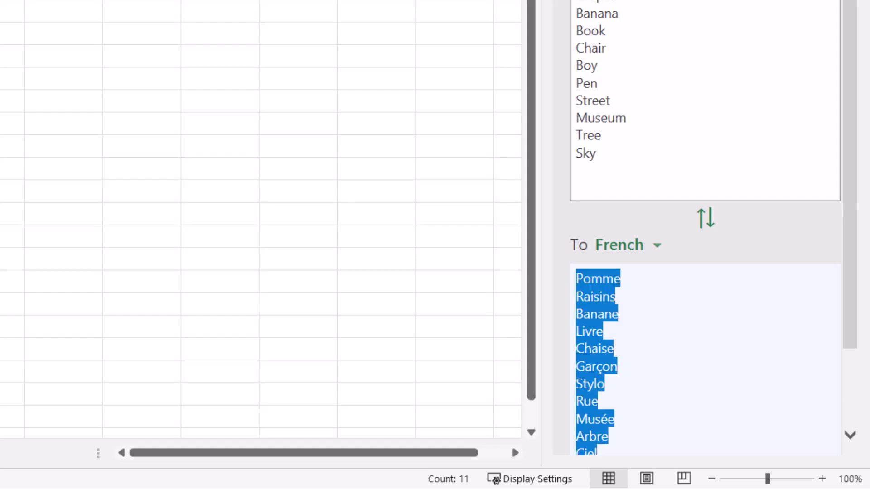
key("ctrl+c")
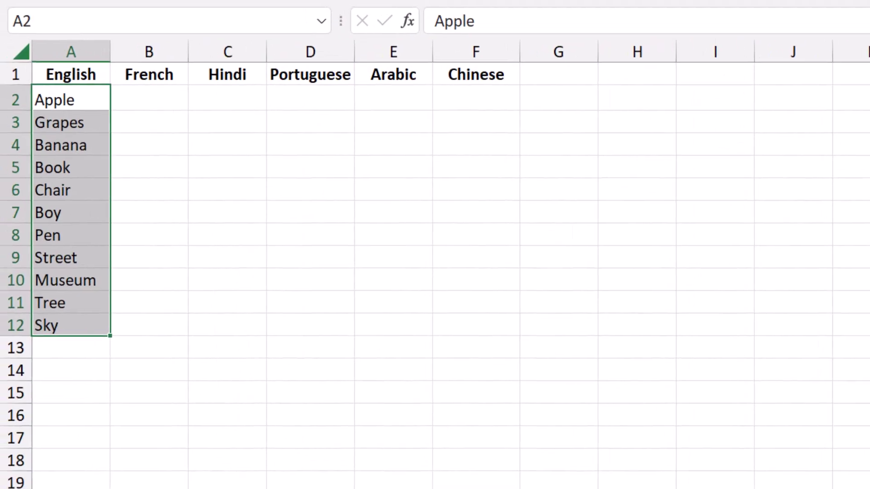
left_click(149, 97)
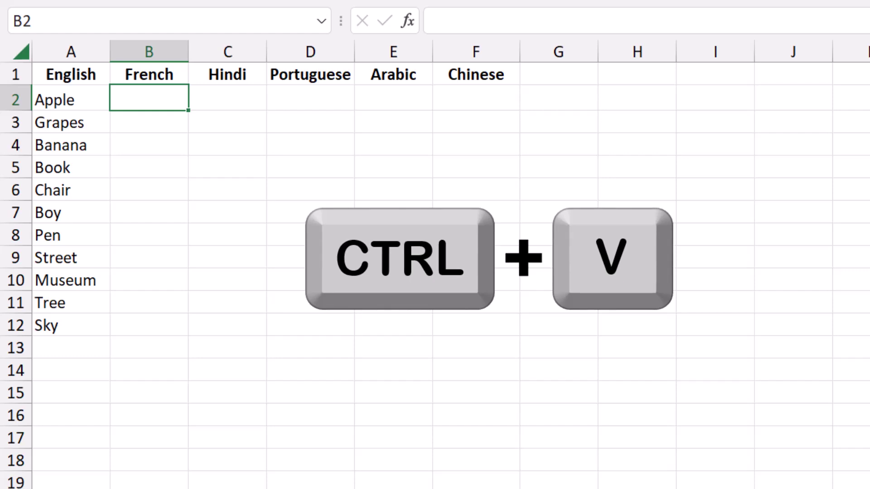
key("ctrl+v")
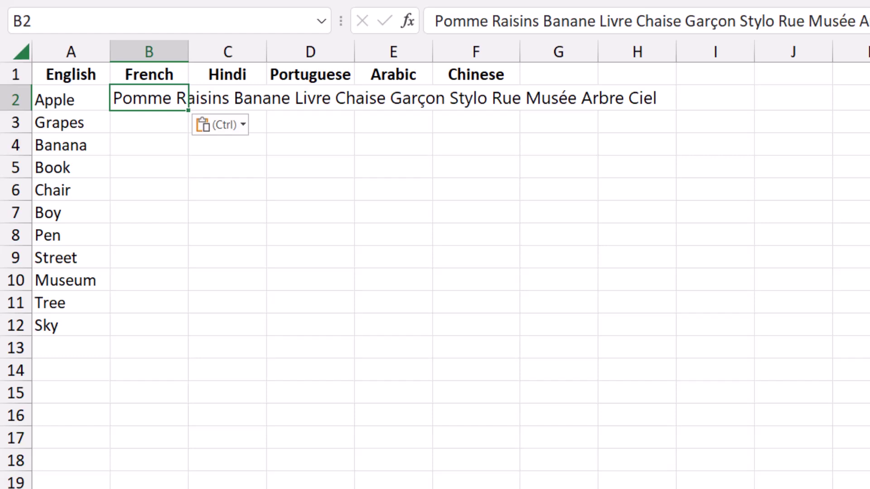
Undo the one-line paste, then repaste the French words through cell editing so they fill B2:B12.
key("ctrl+z")
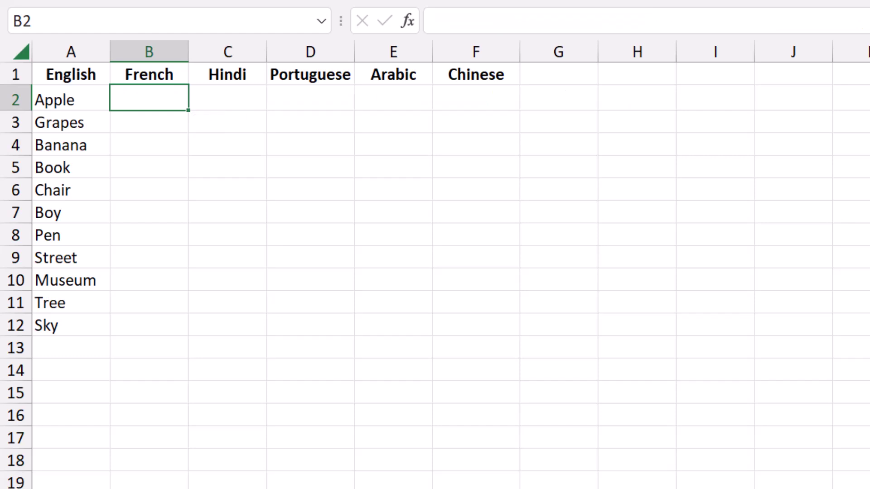
key("F2")
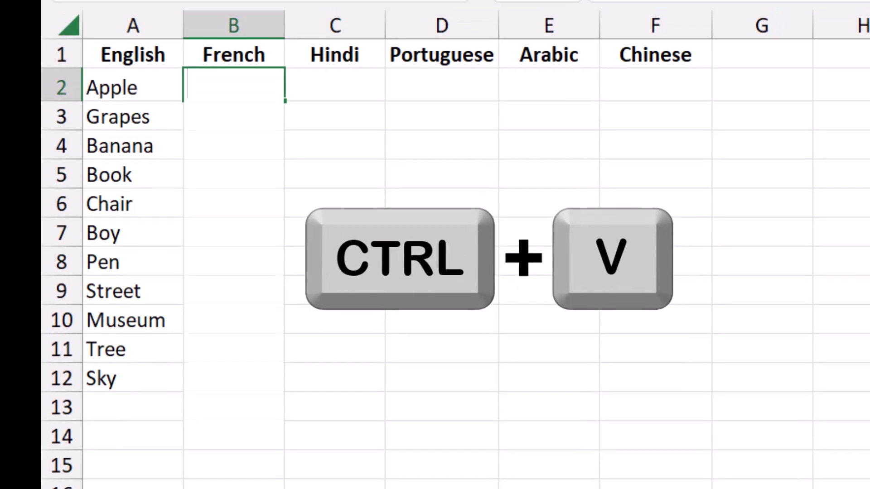
key("ctrl+v")
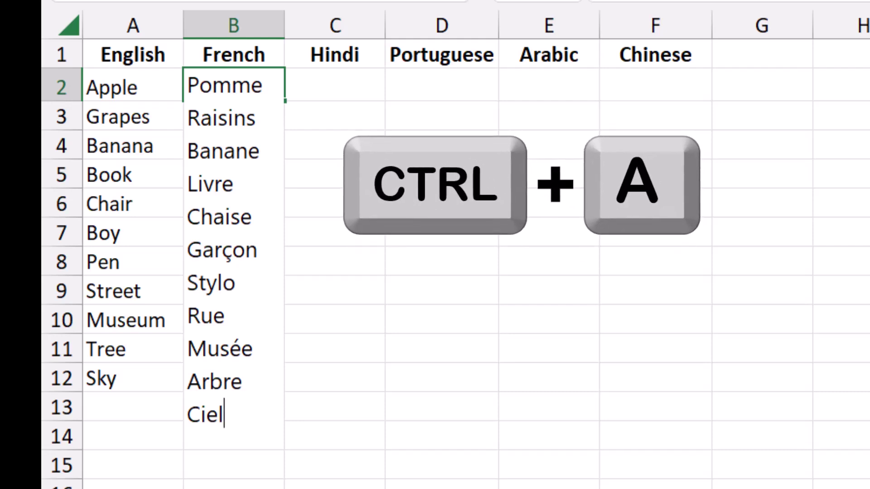
key("ctrl+a")
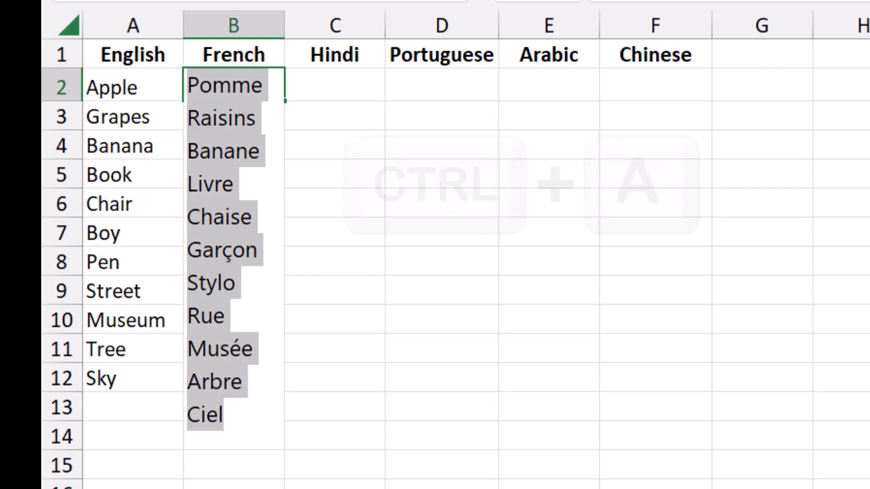
key("ctrl+x")
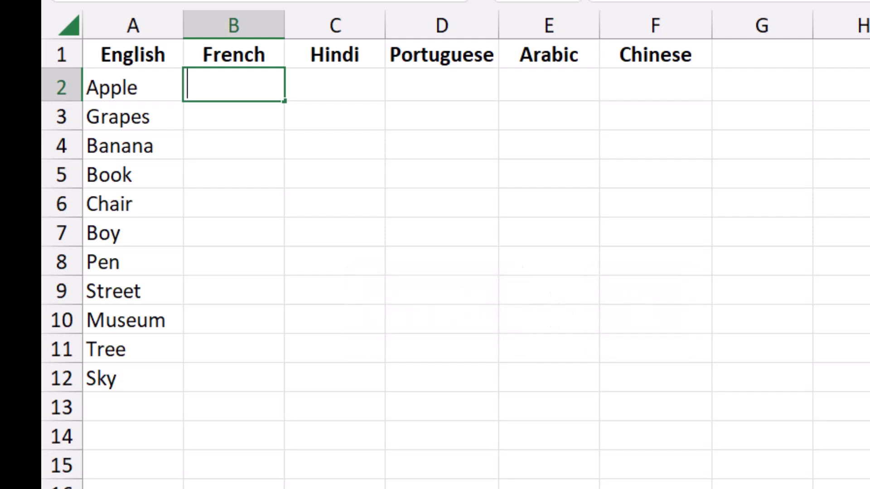
left_click(234, 111)
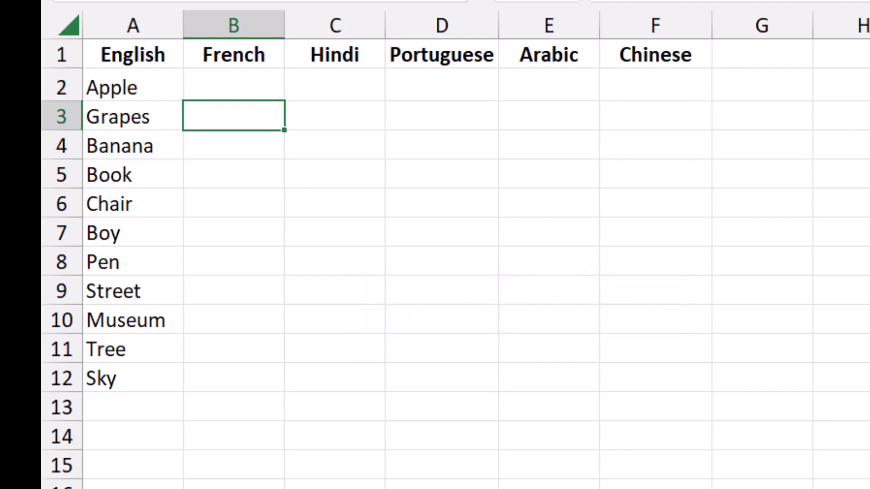
left_click(233, 84)
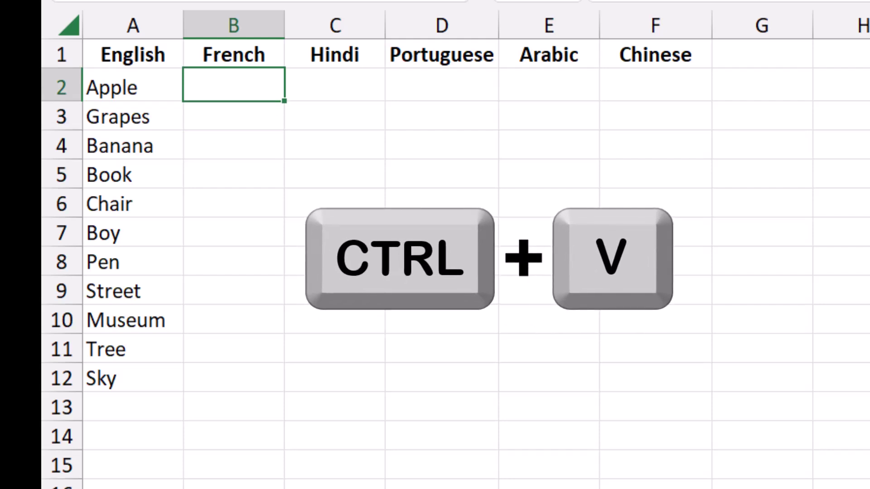
key("ctrl+v")
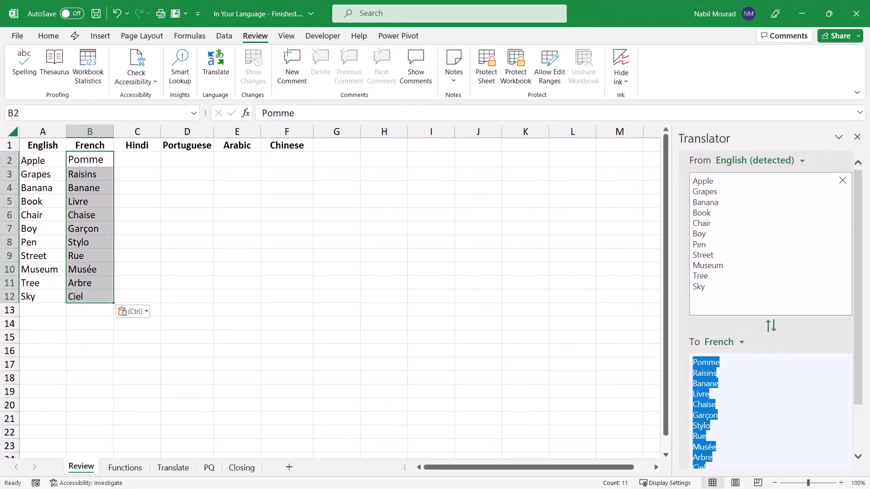
Reselect A2:A12, switch the Translator target to Hindi, and copy the Hindi output.
left_click_drag(36, 161, 36, 297)
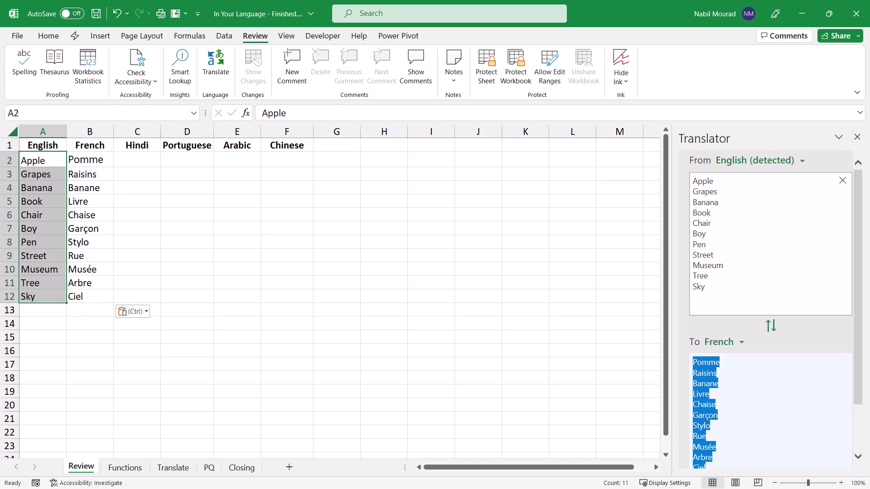
left_click(705, 343)
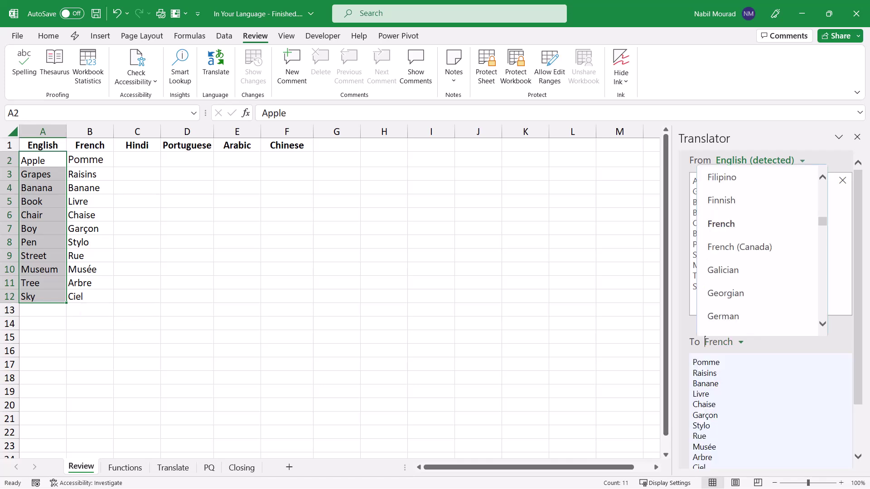
scroll(761, 254, "down", 5)
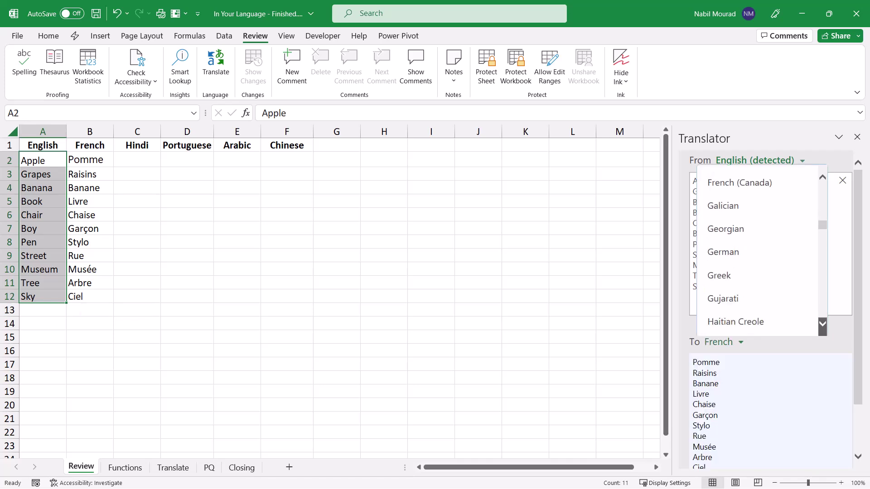
left_click(725, 282)
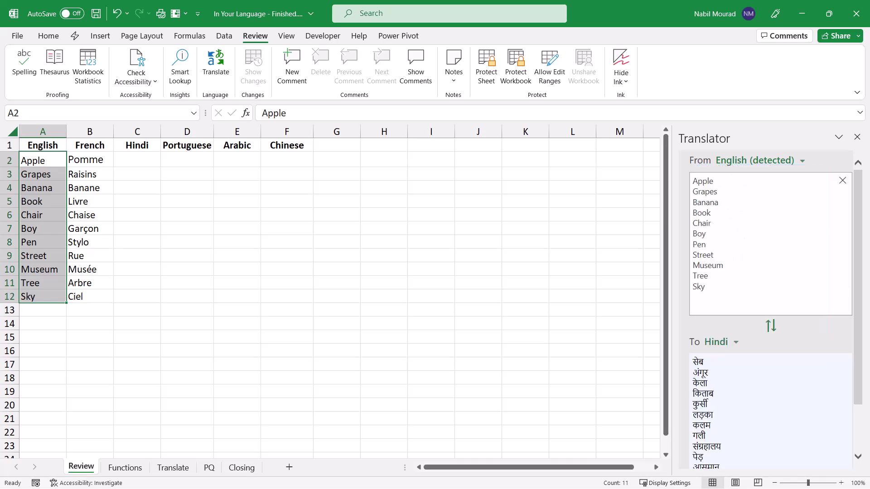
key("Tab")
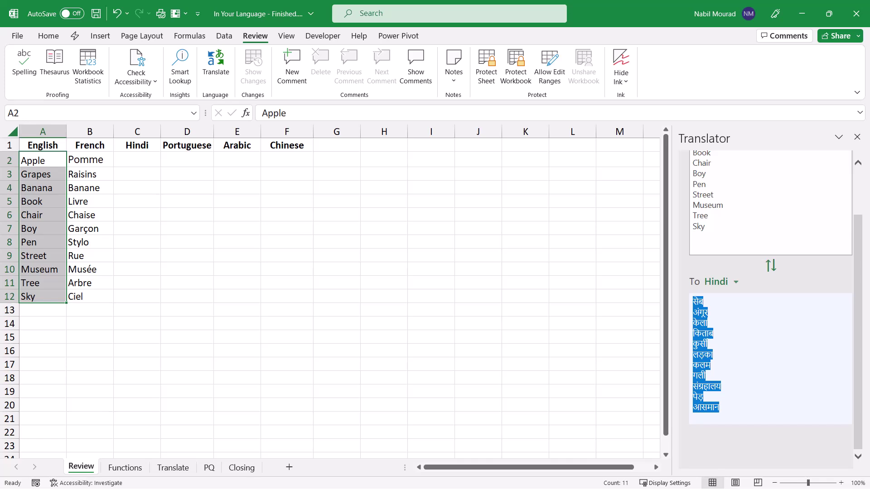
key("ctrl+c")
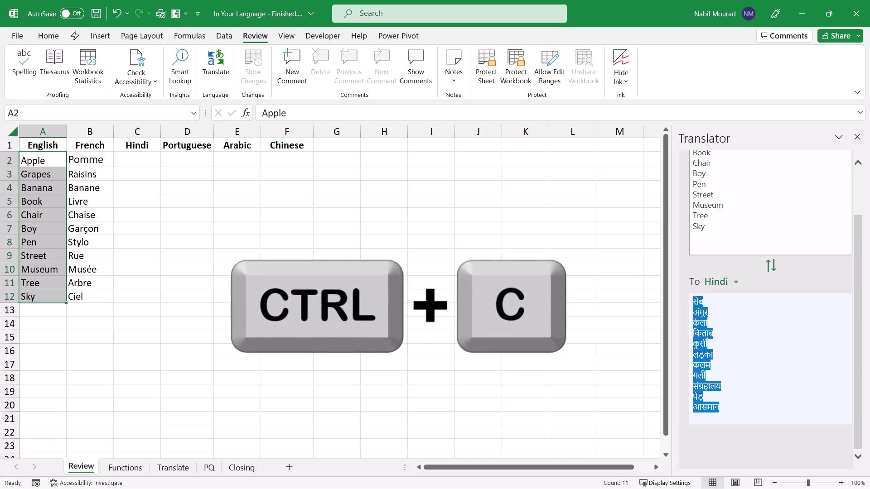
Paste the Hindi words through cell editing in C2 so they fill C2:C12.
left_click(137, 159)
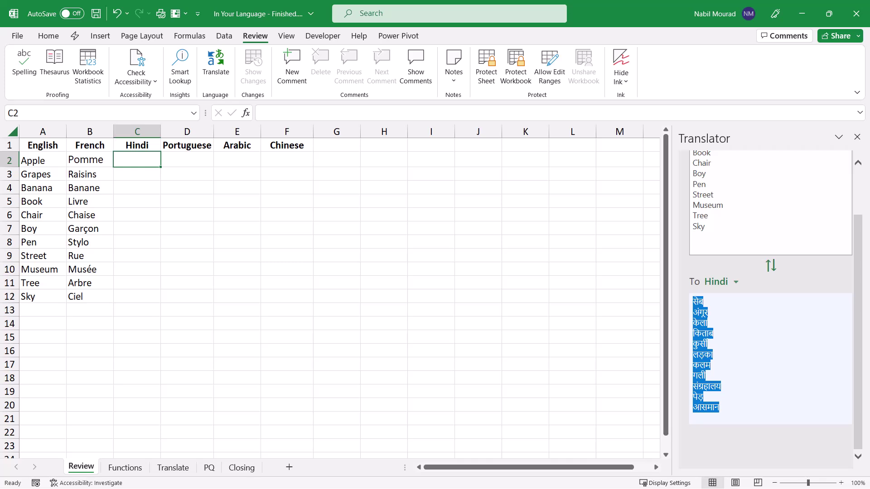
key("ctrl+v")
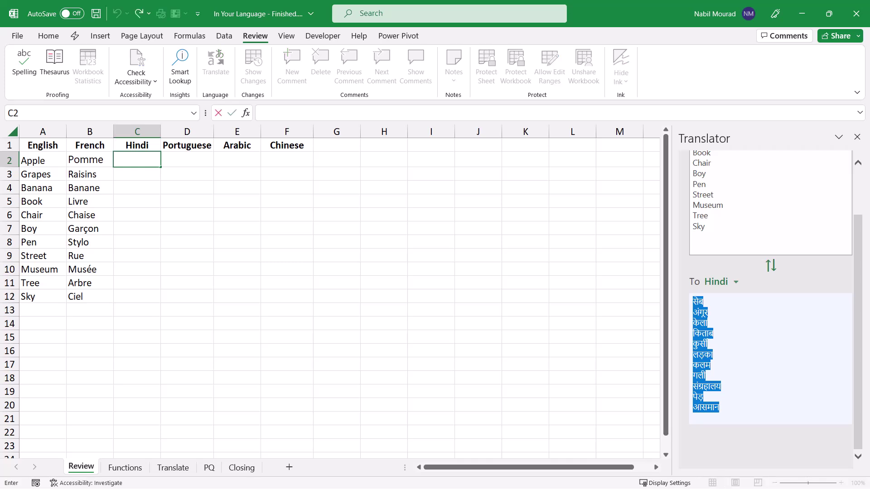
key("ctrl+v")
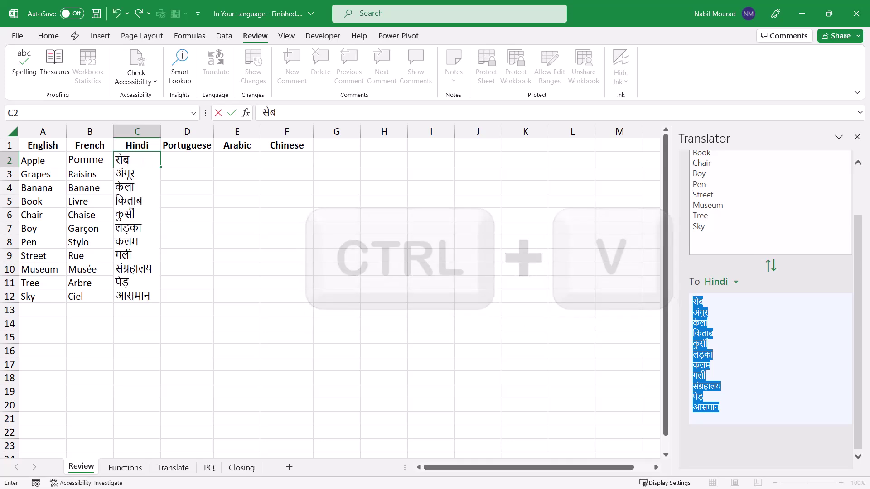
key("ctrl+a")
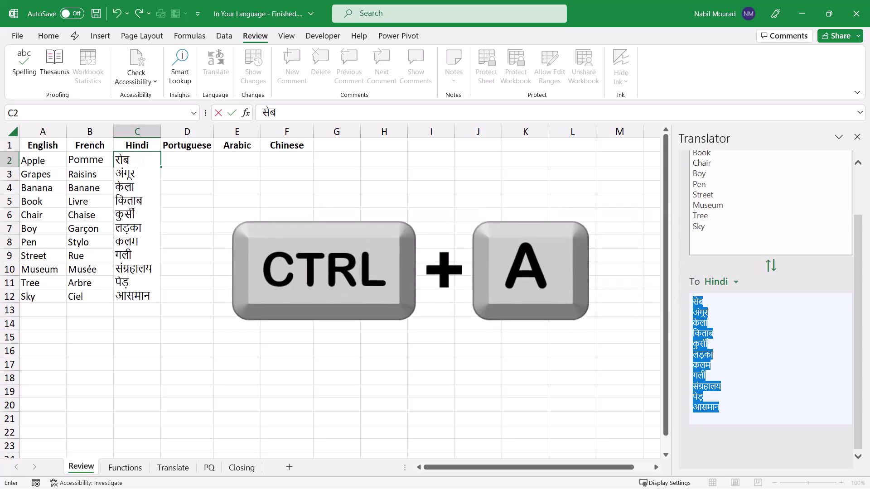
key("ctrl+x")
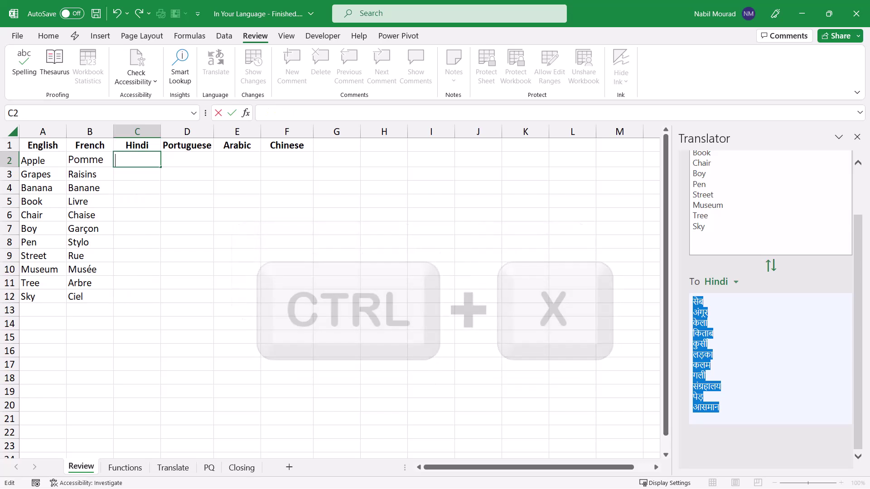
key("Return")
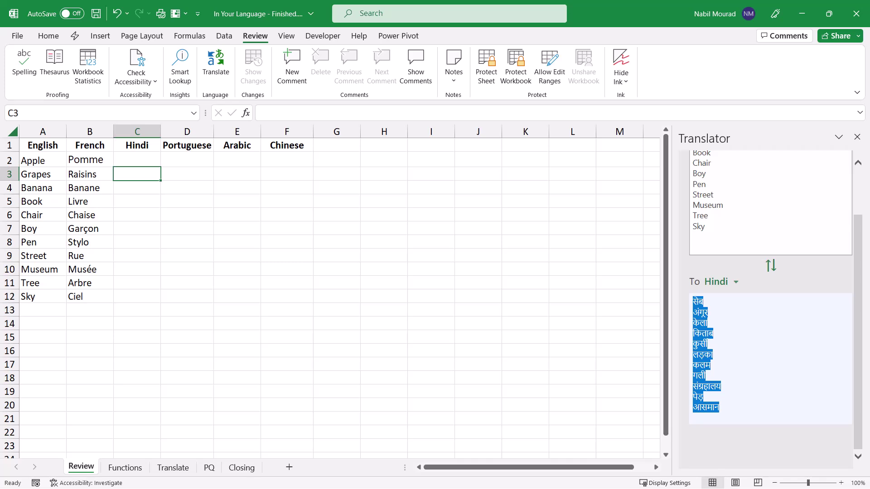
left_click(136, 160)
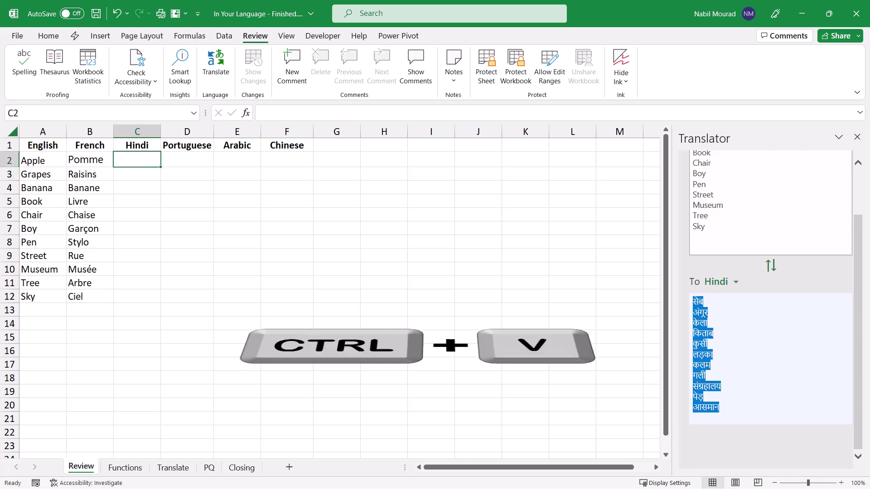
key("ctrl+v")
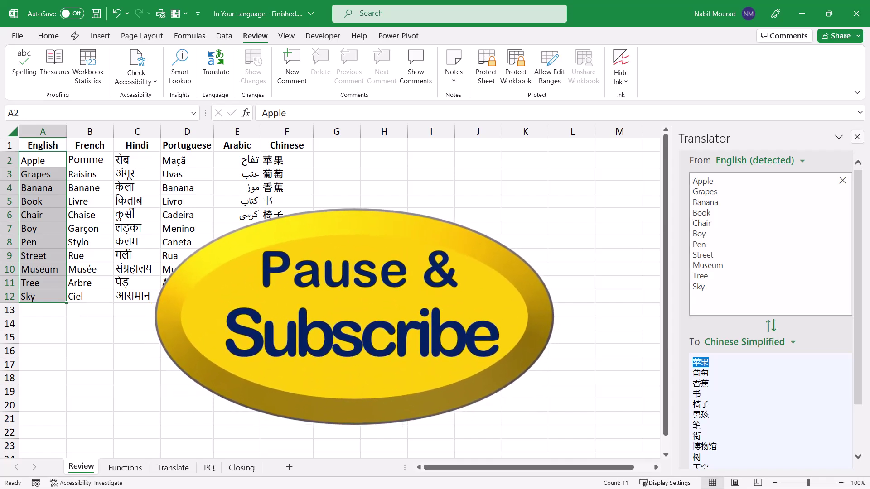
left_click(857, 137)
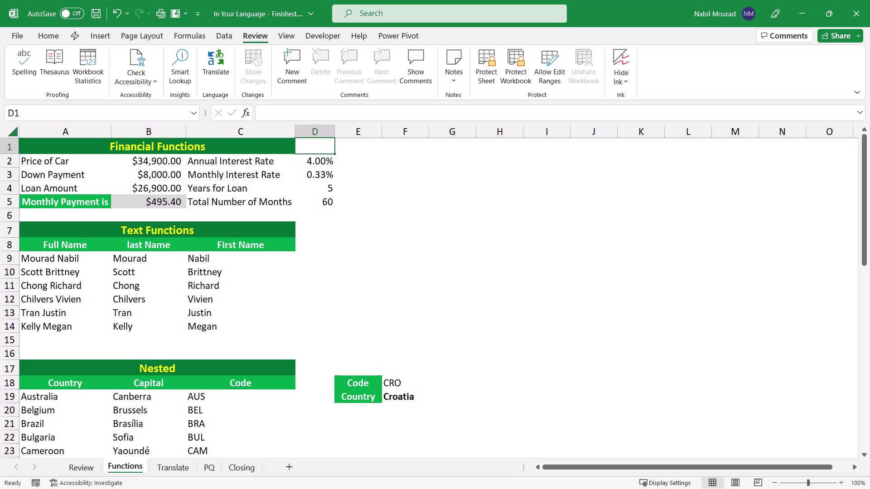
Add the Functions Translator add-in from the Productivity category of the Office Add-ins store.
left_click(100, 36)
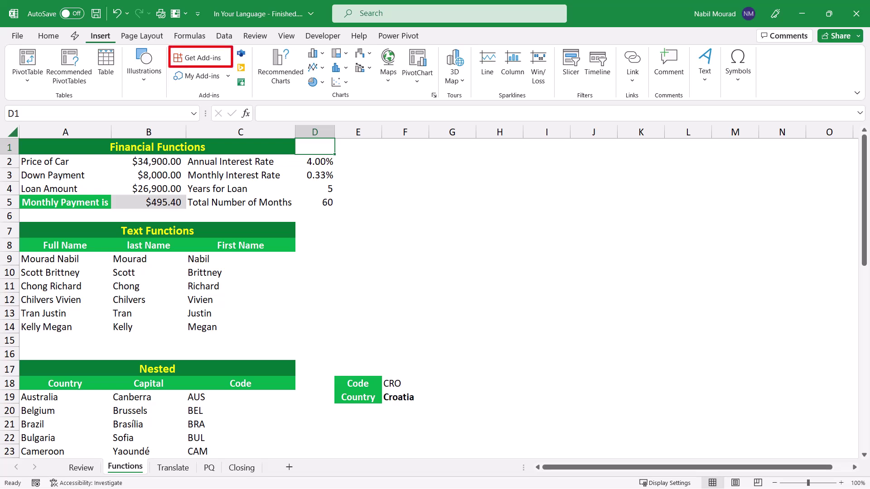
left_click(203, 58)
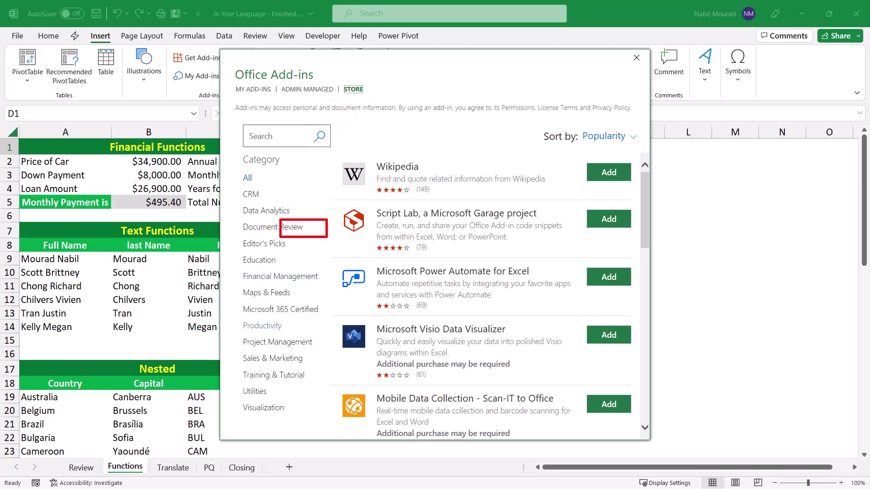
left_click(264, 325)
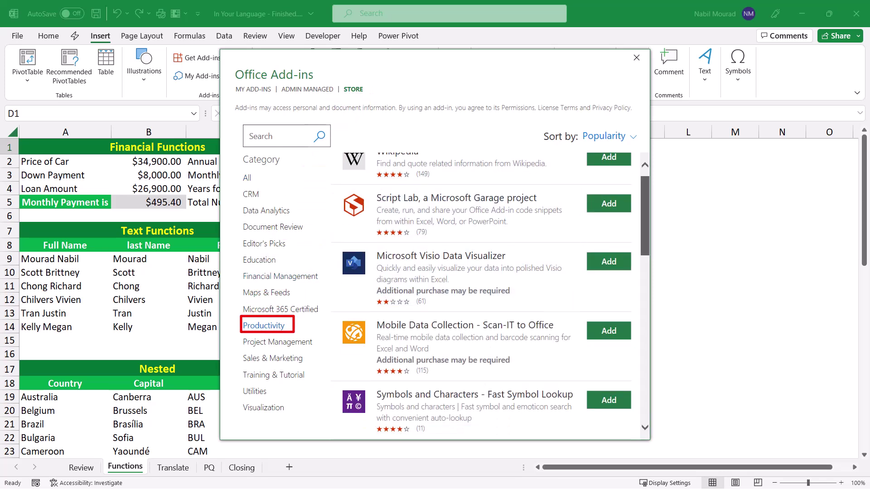
scroll(490, 295, "down", 4)
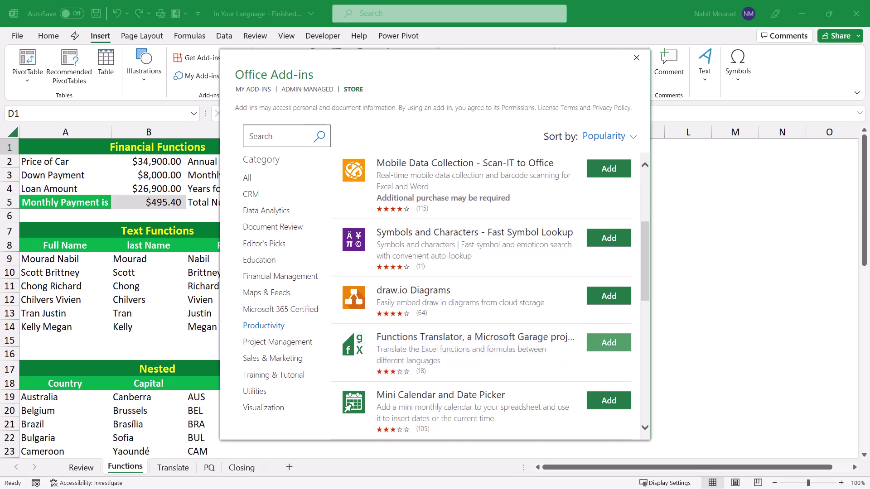
left_click(608, 342)
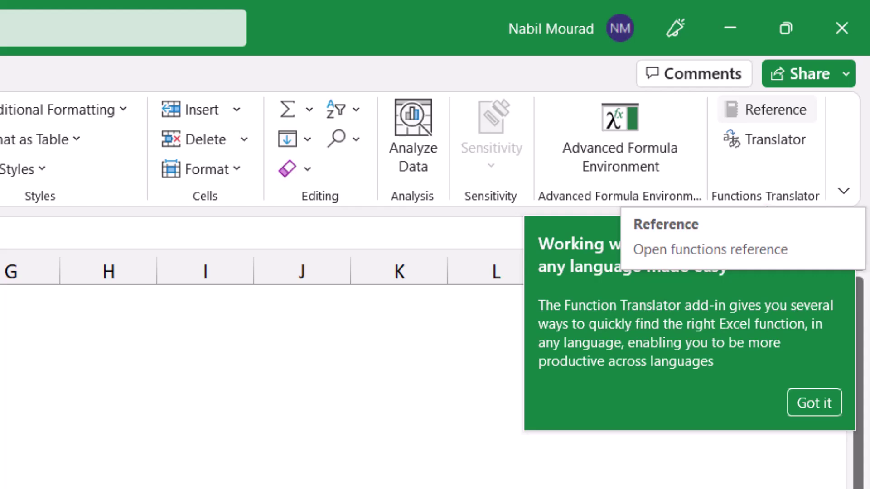
Open the Functions Translator Reference, allow the add-in, and keep the Financial category.
left_click(771, 109)
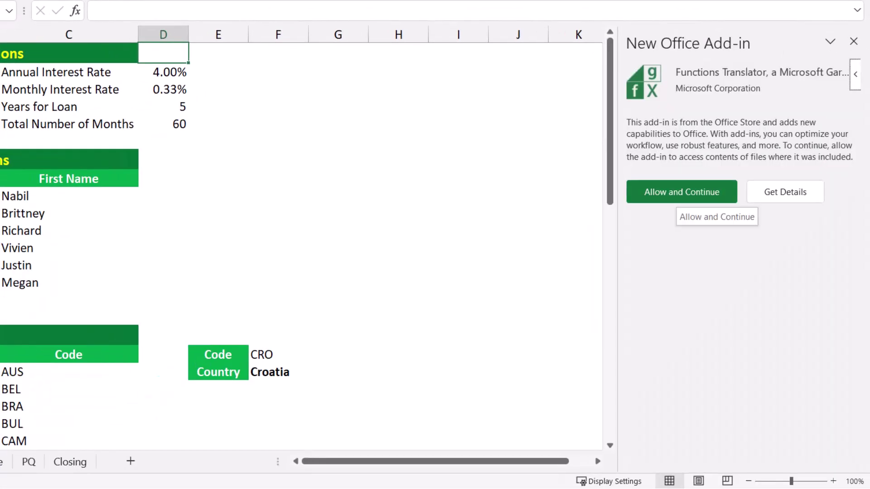
left_click(682, 192)
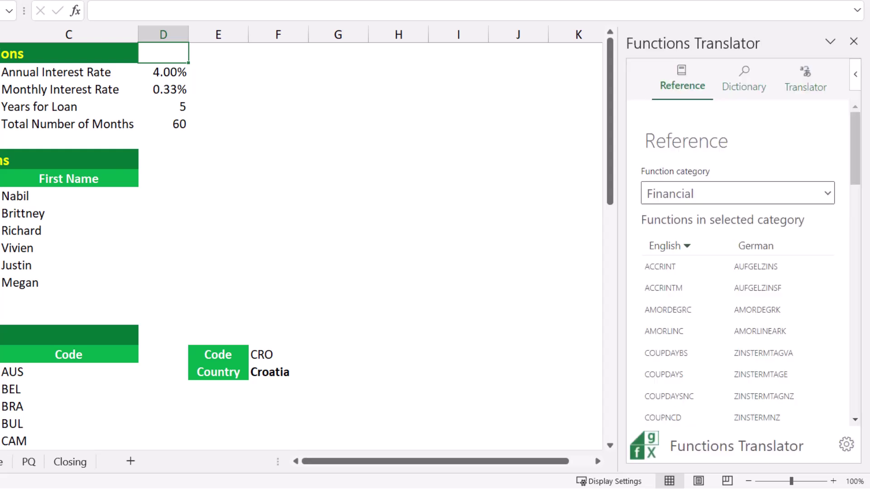
left_click(738, 193)
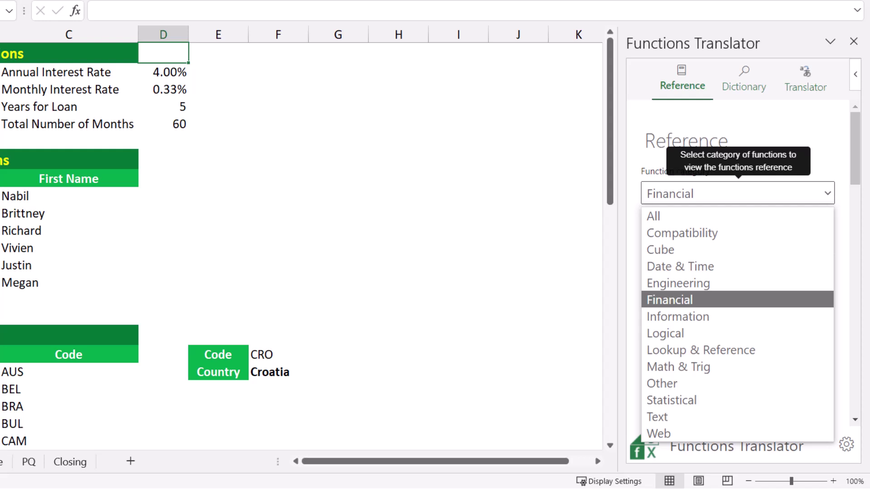
key("Return")
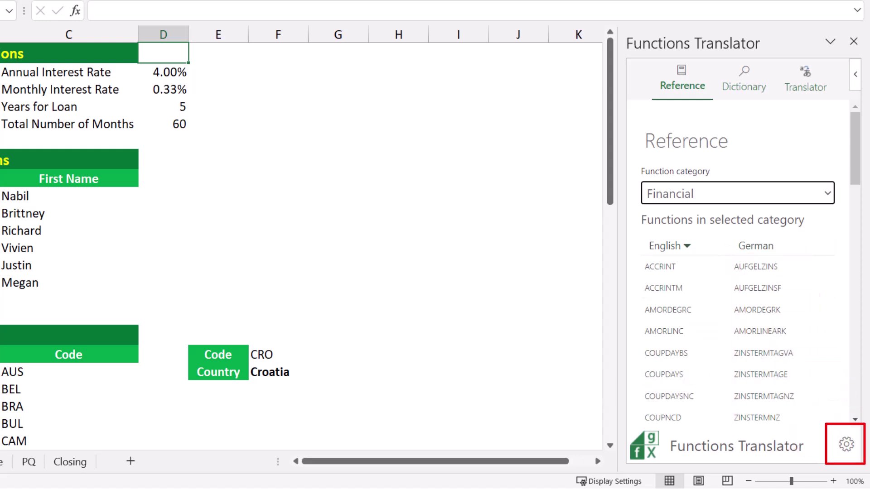
left_click(846, 444)
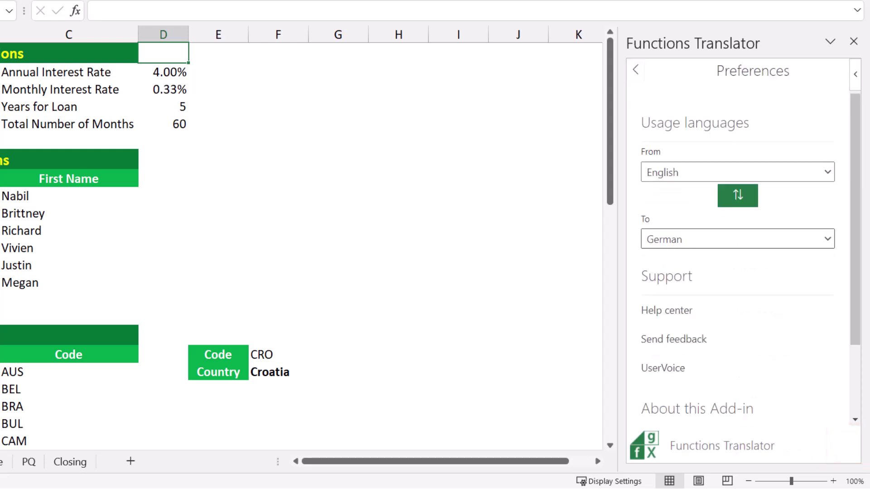
left_click(737, 238)
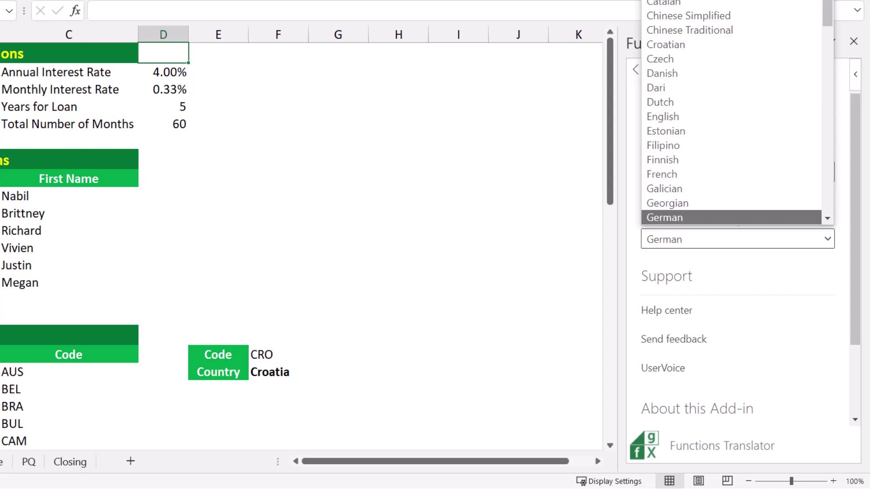
key("Return")
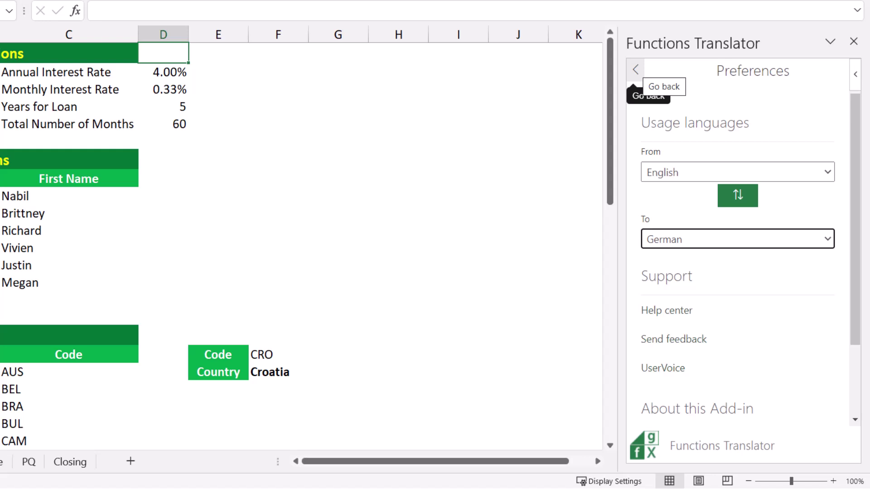
left_click(635, 70)
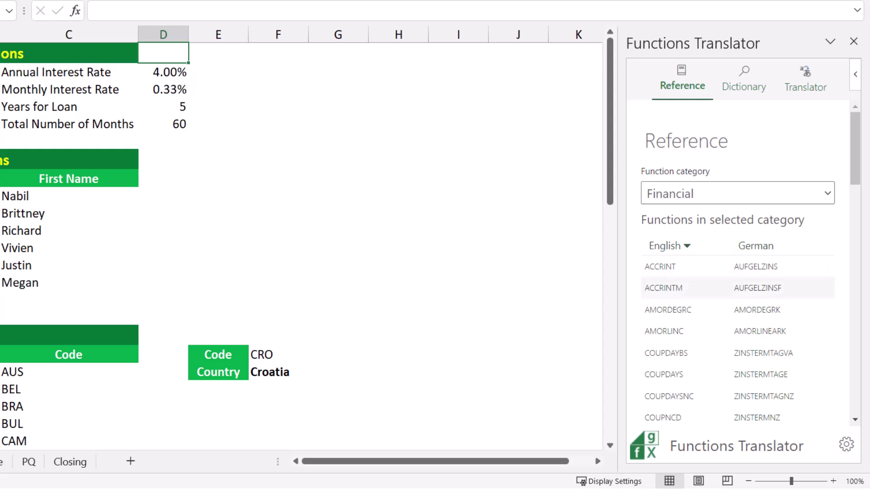
Look up PMT's German name RMZ in the reference list, then switch to Translator mode.
scroll(739, 354, "down", 2)
scroll(738, 263, "down", 4)
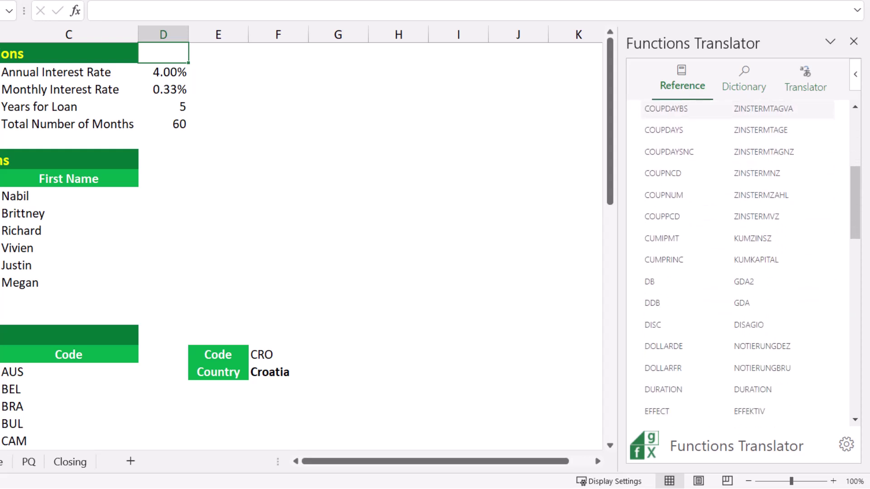
scroll(738, 199, "down", 4)
scroll(739, 236, "down", 5)
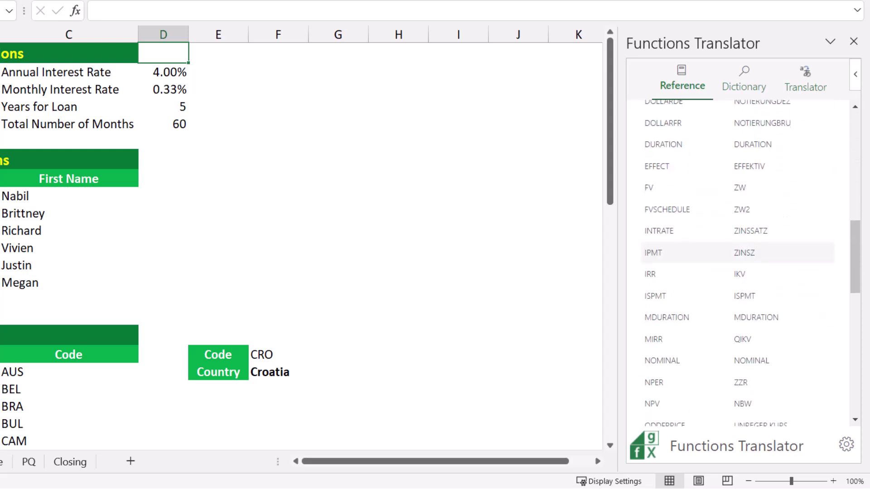
scroll(738, 333, "down", 2)
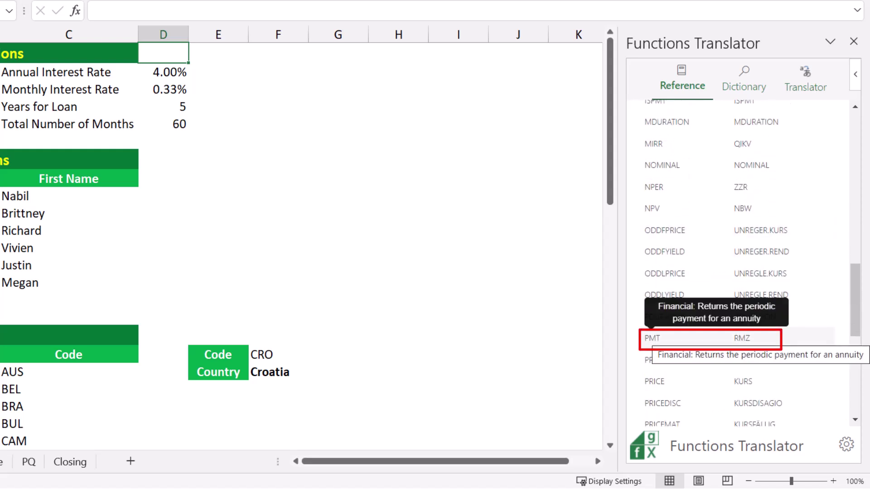
left_click(652, 337)
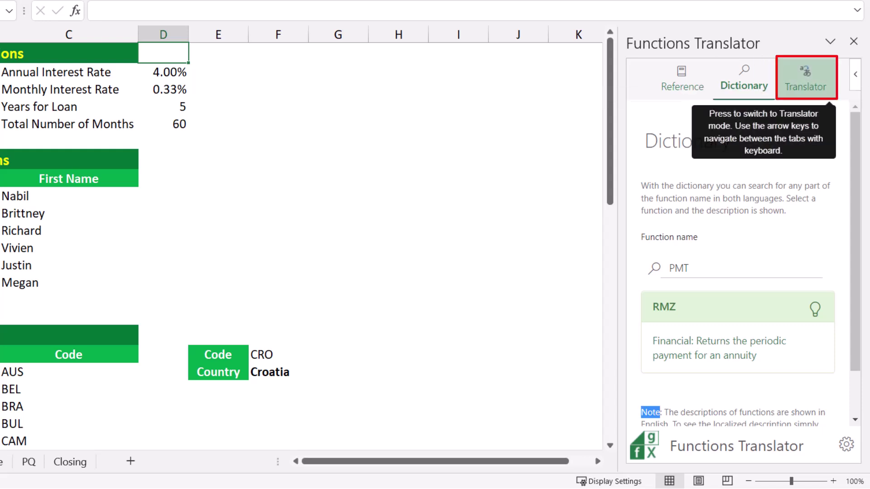
left_click(806, 74)
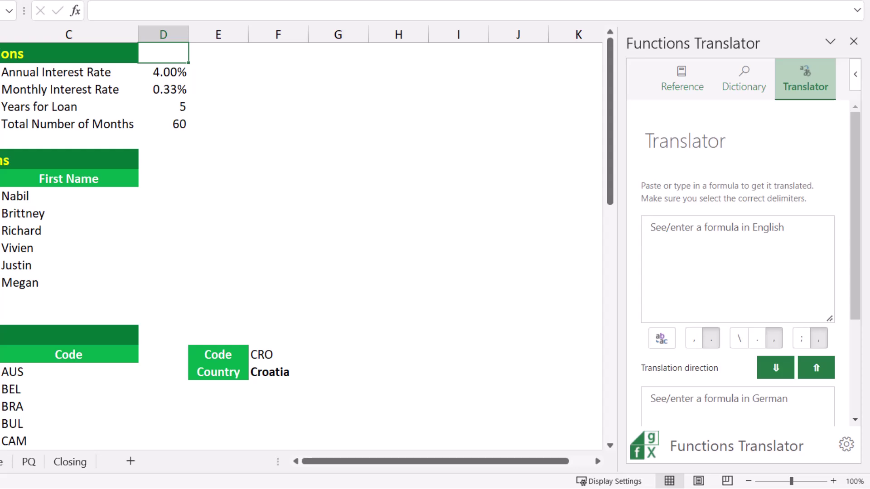
Paste B5's formula =-PMT(D3,D5,B4) into the English box and translate it to =-RMZ(D3;D5;B4).
left_click(1, 124)
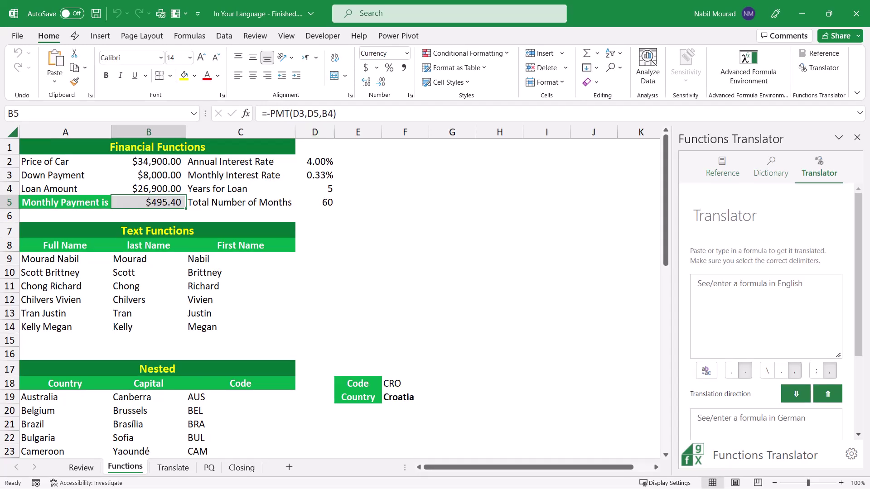
left_click_drag(338, 113, 262, 114)
key("ctrl+c")
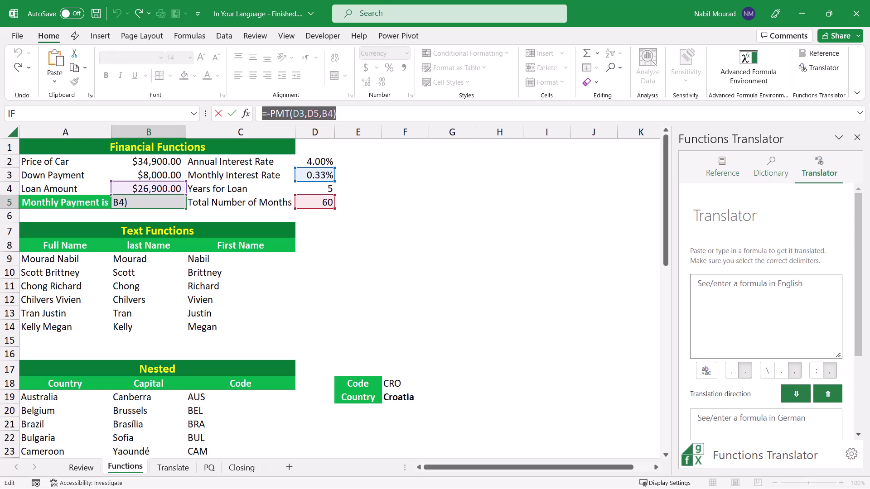
left_click(698, 283)
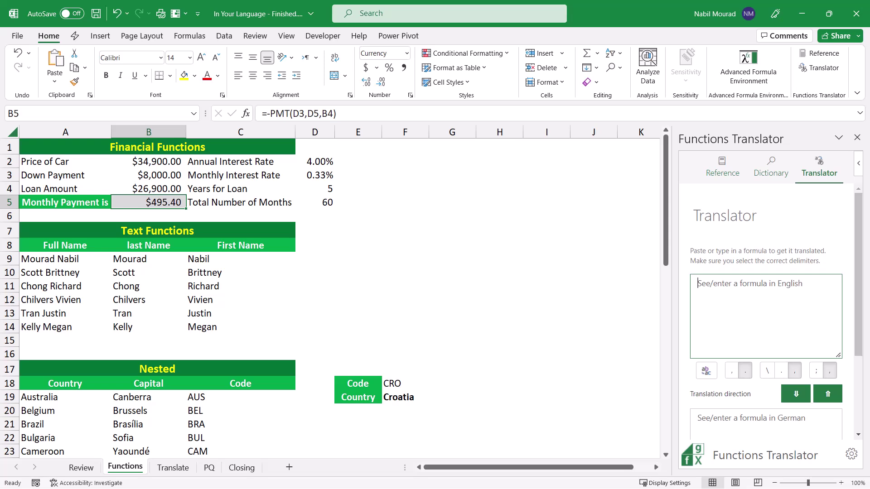
key("ctrl+v")
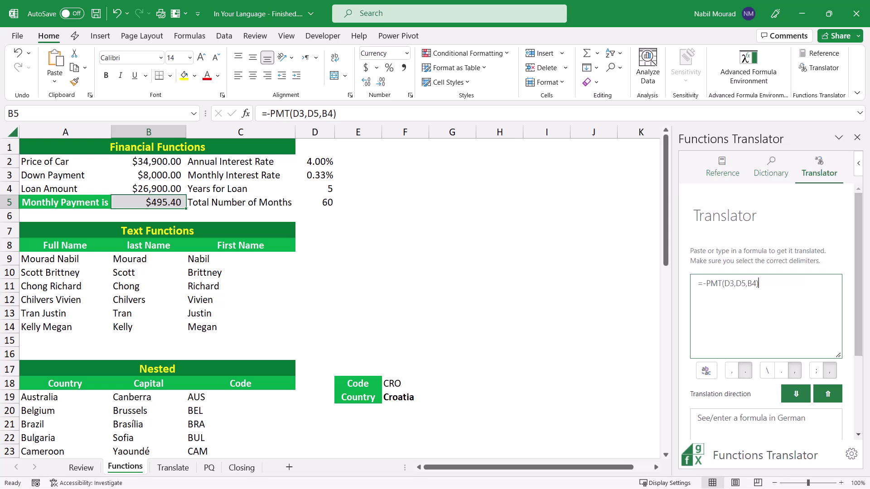
scroll(765, 312, "down", 3)
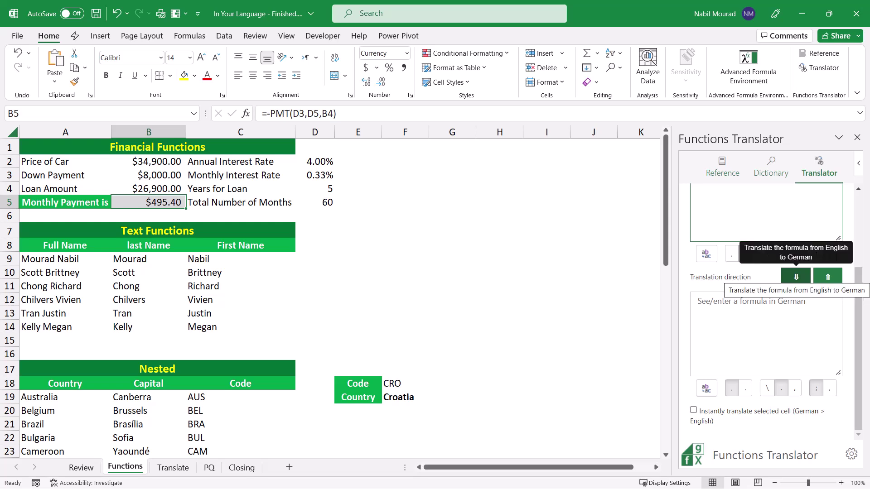
left_click(796, 277)
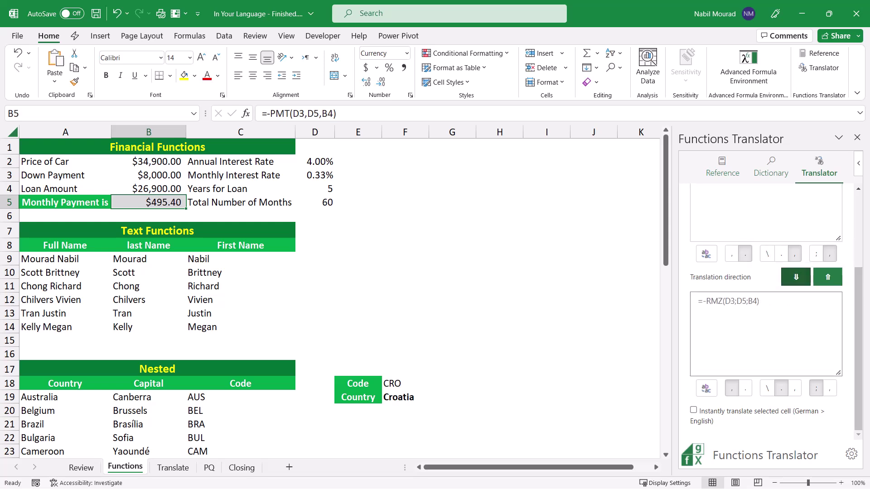
left_click(759, 301)
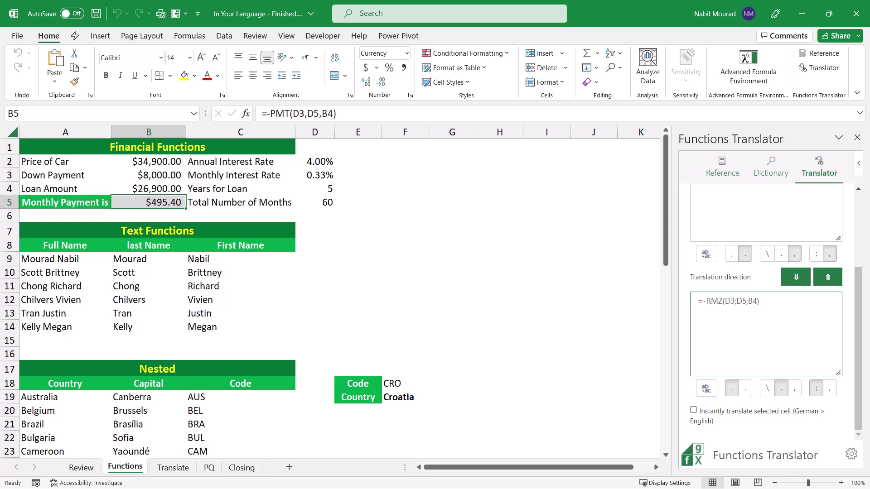
scroll(765, 299, "up", 1)
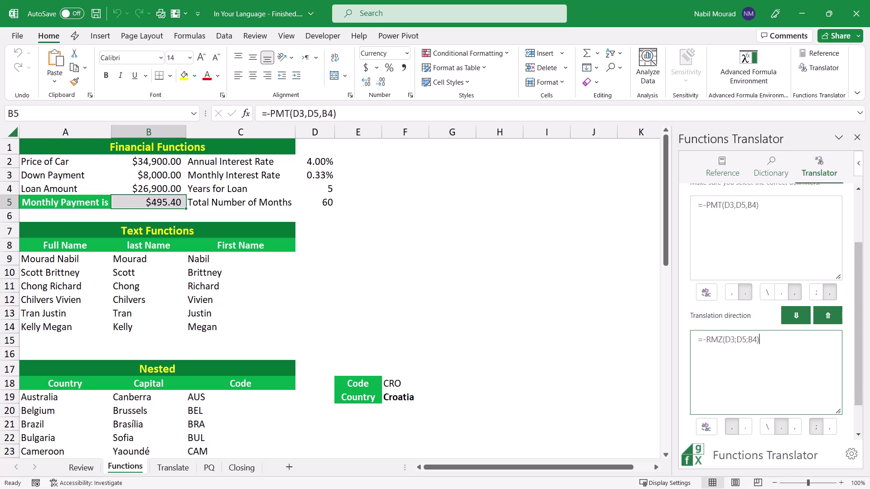
Replace the English box with B9's =LEFT(A9,FIND(" ",A9)-1) and translate it to =LINKS(A9;FINDEN(" ";A9)-1).
left_click(148, 259)
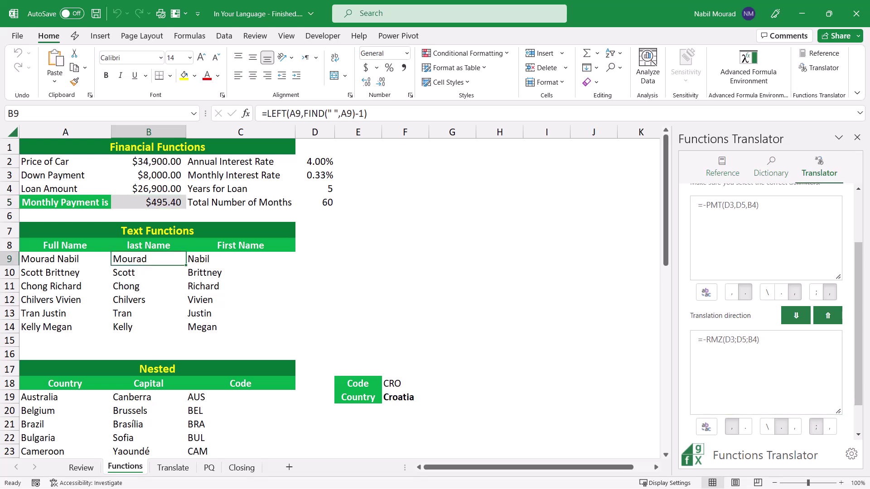
left_click_drag(389, 114, 261, 114)
key("ctrl+c")
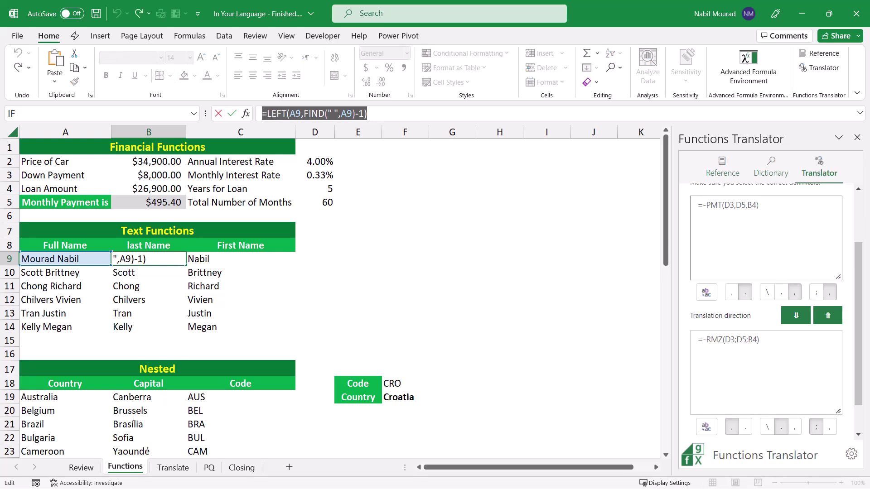
left_click(728, 205)
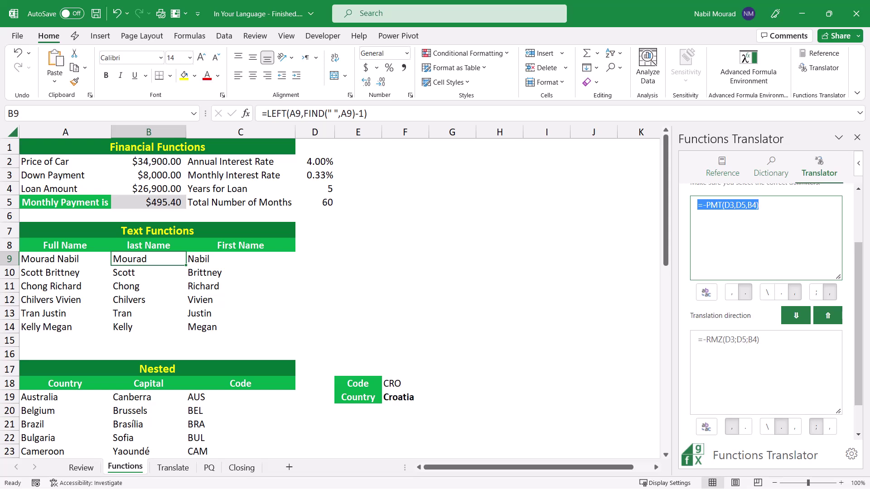
key("Delete")
key("ctrl+v")
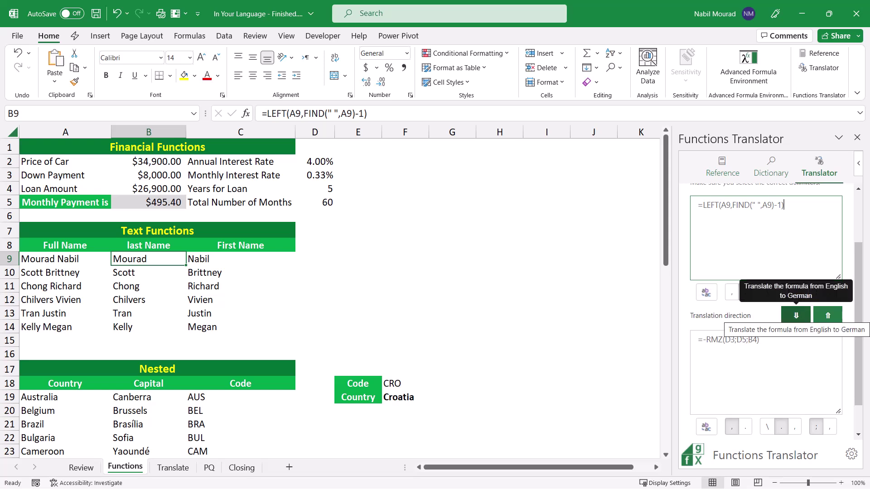
left_click(796, 315)
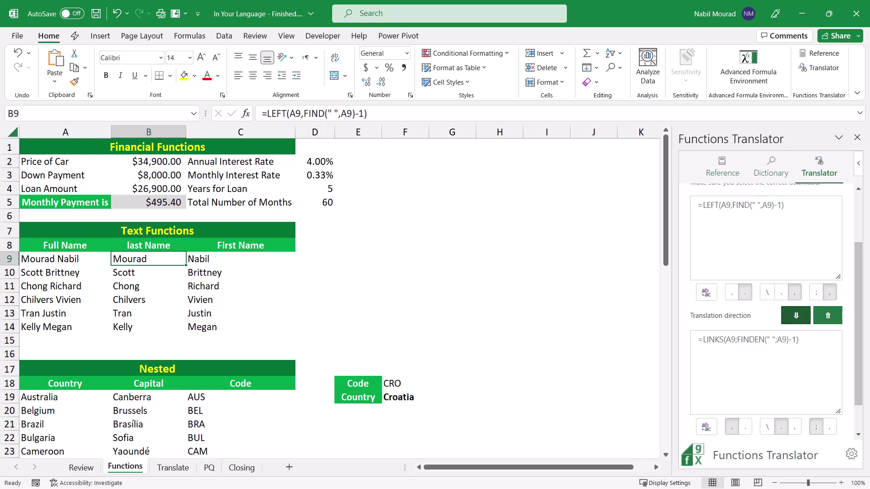
Translate C9's =TEXTAFTER(A9," ") formula into German, giving =TEXTAFTER(A9;" ").
left_click(240, 259)
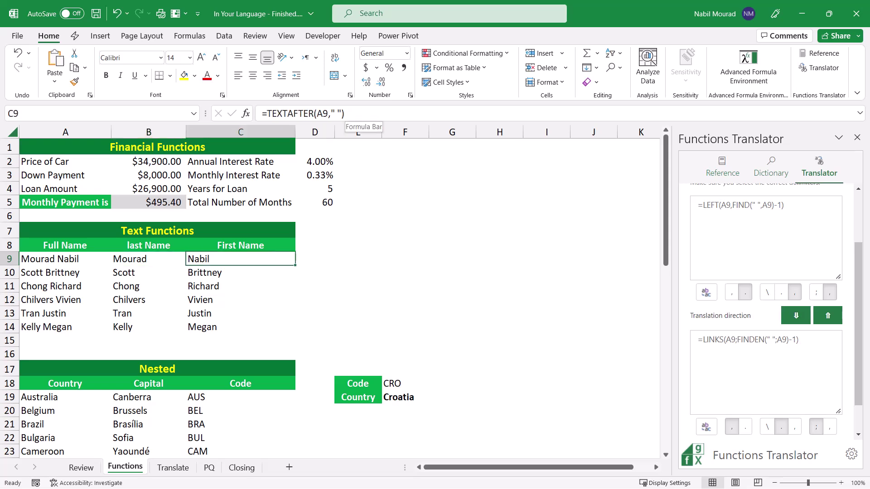
left_click_drag(345, 113, 262, 113)
key("ctrl+c")
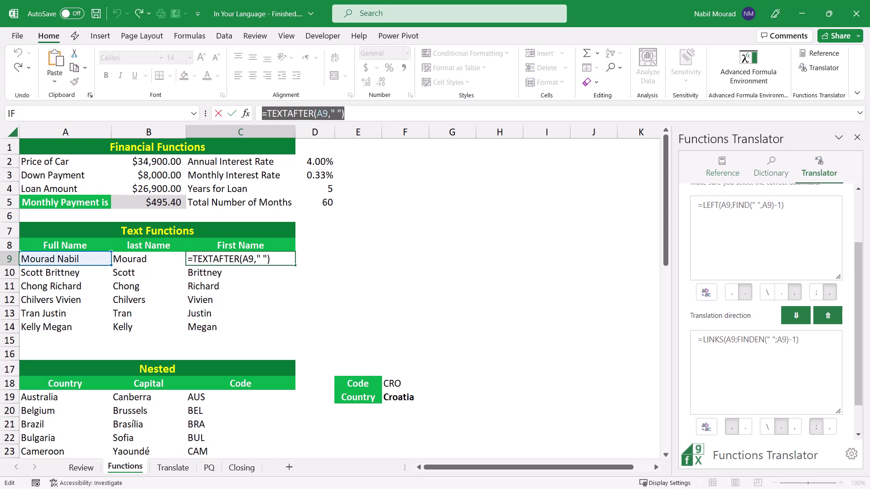
key("Escape")
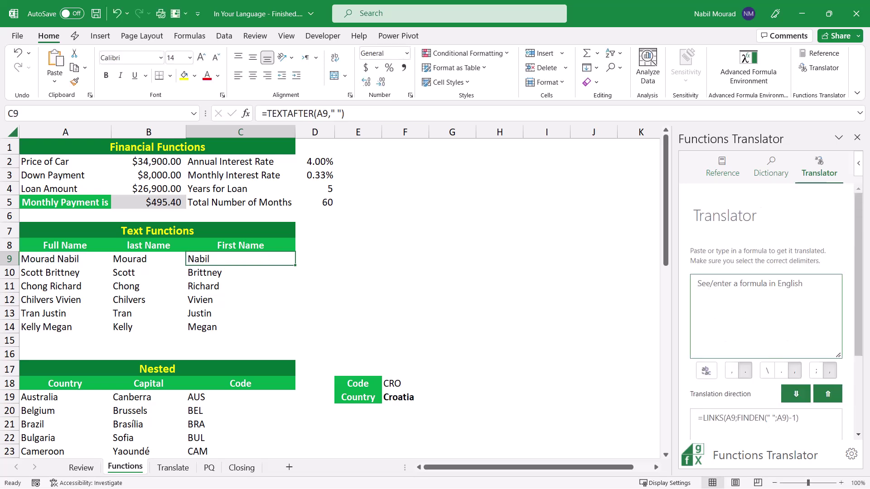
key("ctrl+v")
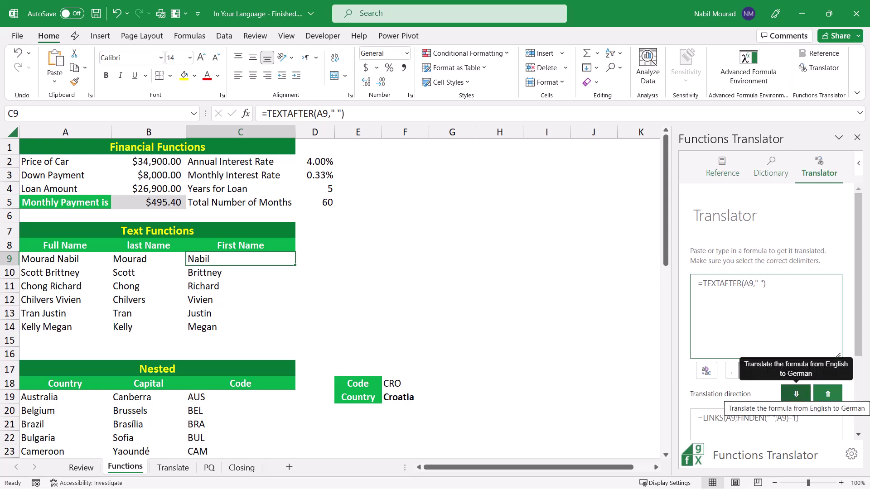
left_click(796, 394)
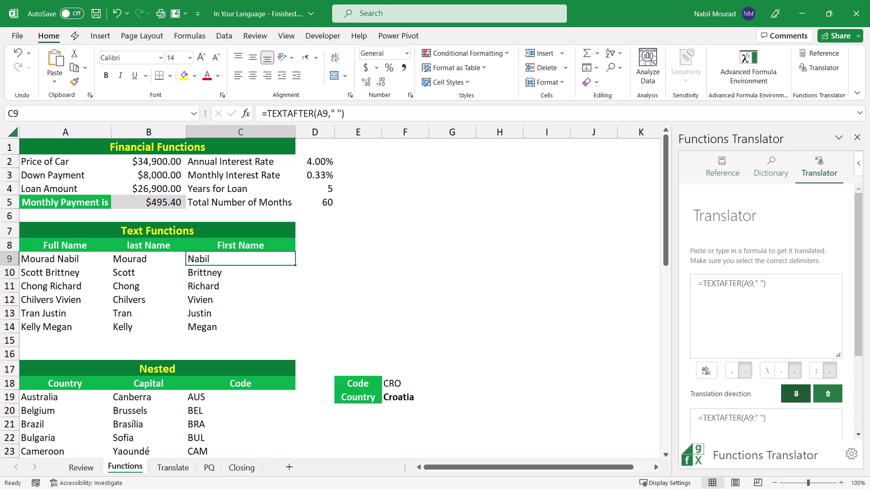
scroll(317, 295, "down", 2)
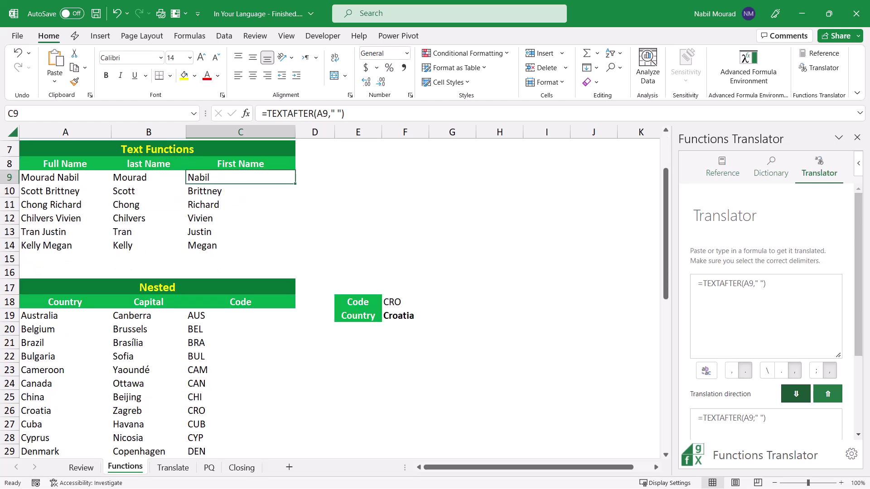
Translate F19's VLOOKUP/CHOOSE formula into German as an SVERWEIS formula with WAHL and FALSCH.
left_click(405, 315)
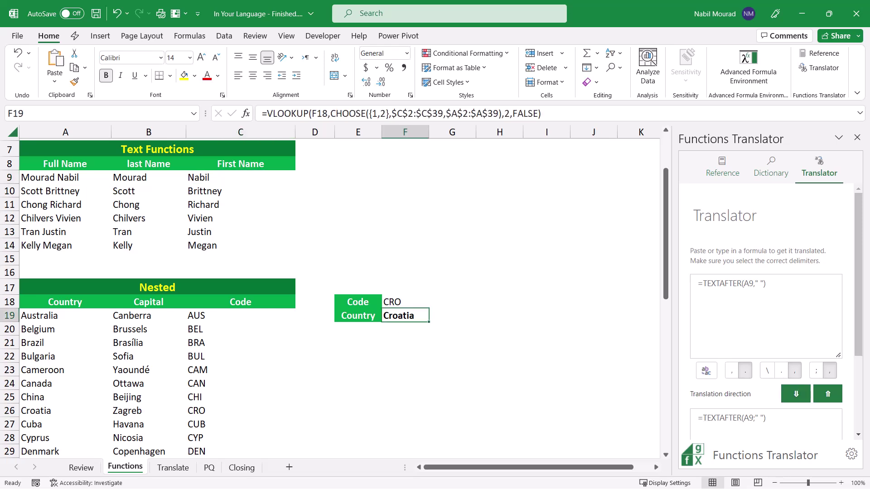
key("F2")
key("shift+Home")
key("ctrl+c")
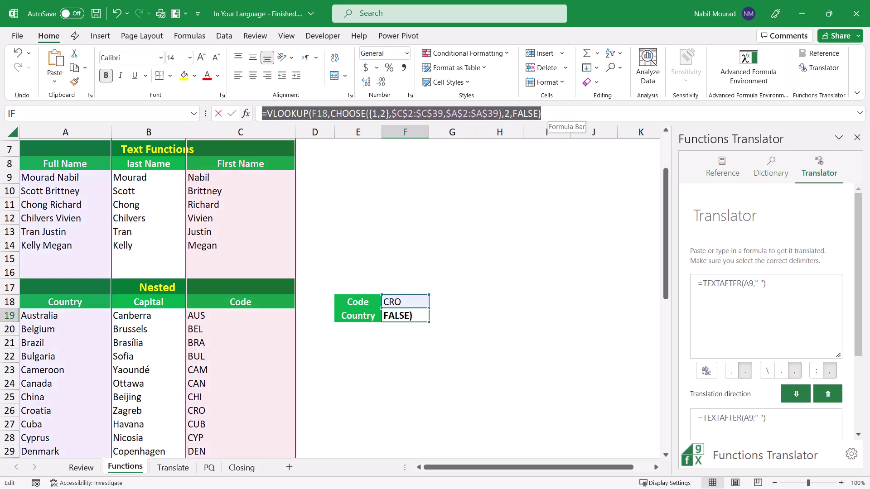
key("Escape")
left_click(731, 284)
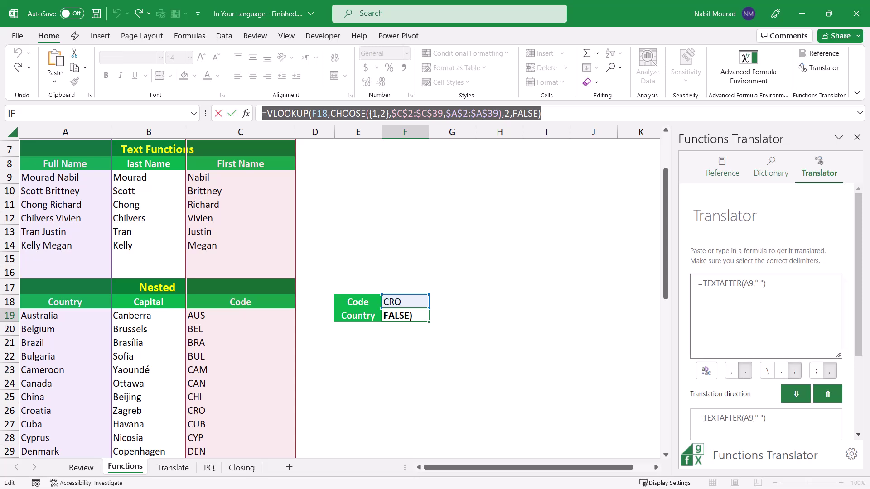
key("BackSpace")
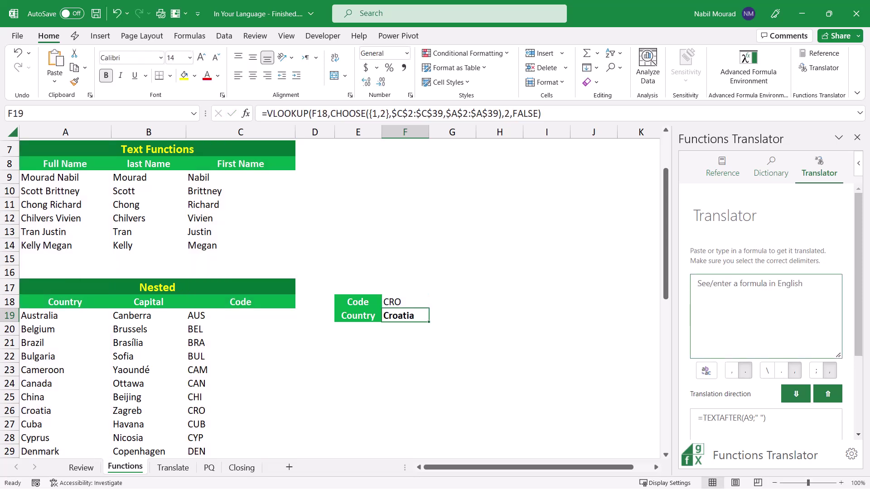
key("ctrl+v")
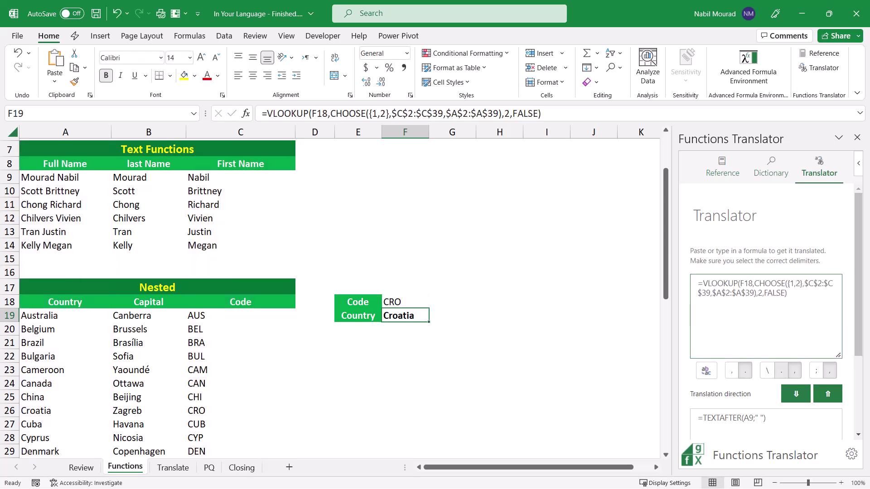
left_click(796, 393)
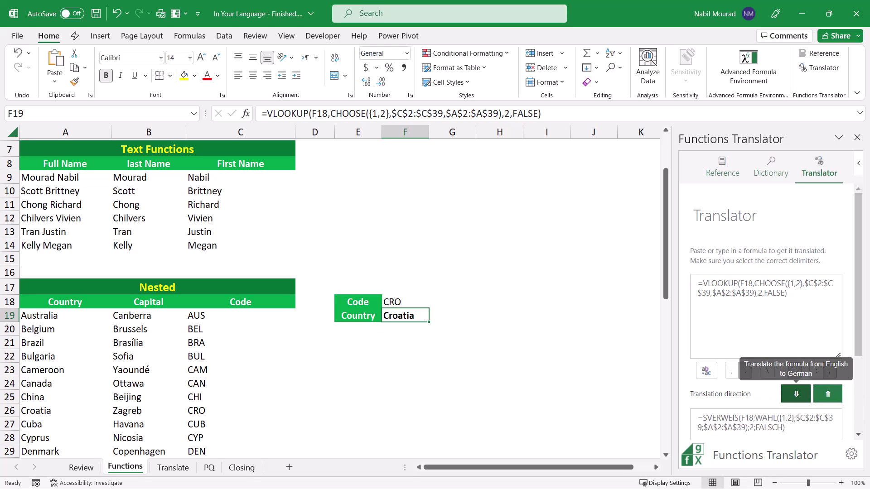
Check the C2 language list on the Translate sheet, then move to the PQ sheet.
scroll(766, 313, "down", 3)
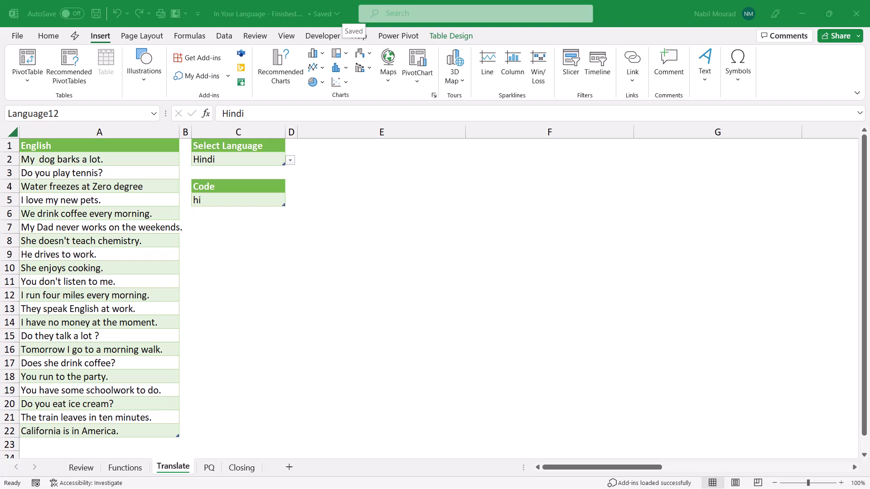
key("alt+Down")
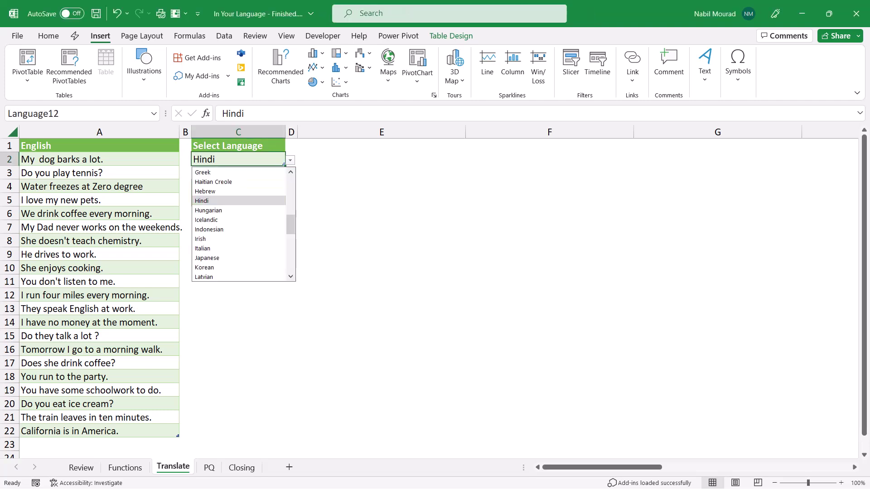
key("Return")
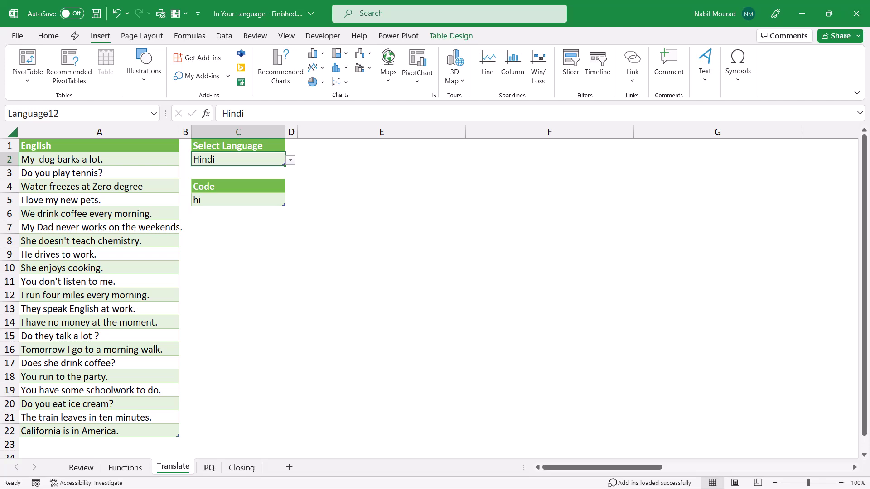
key("ctrl+Page_Down")
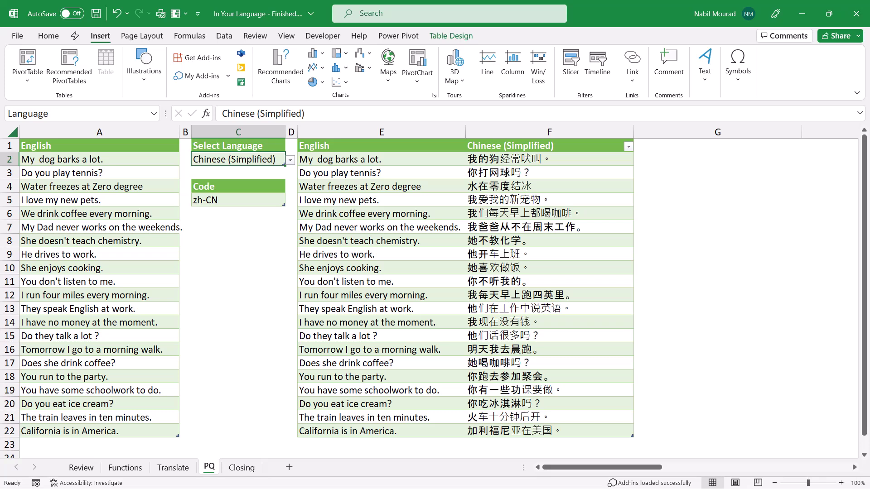
Pick French from the C2 language list so column F shows French translations.
key("alt+Down")
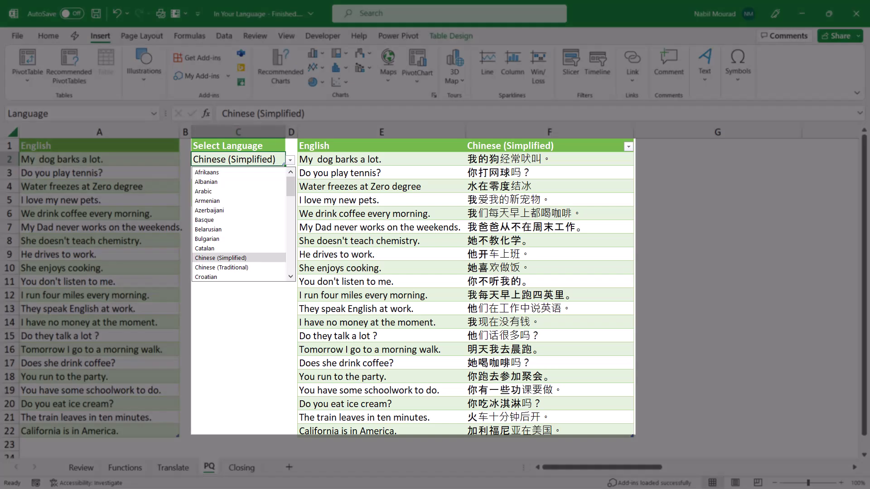
key("Down")
key("Down")
key("Down")
key("Down")
key("Down")
key("Down")
key("Down")
key("Down")
key("Down")
key("Down")
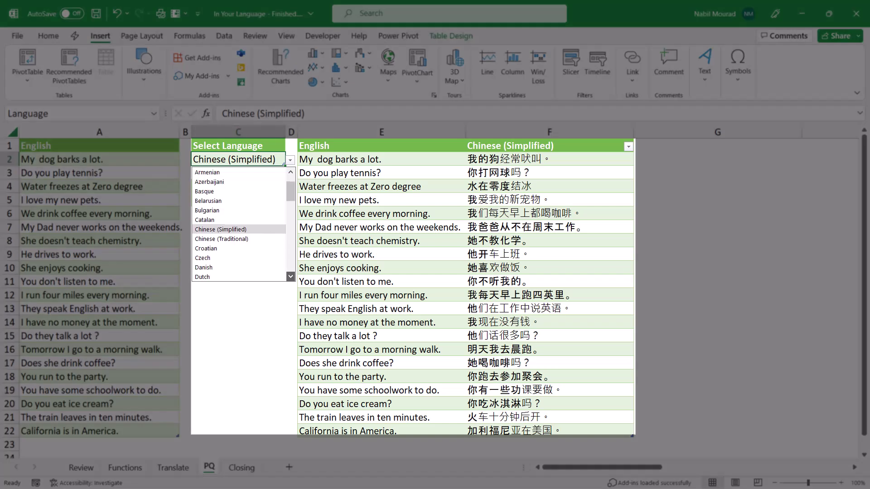
key("Return")
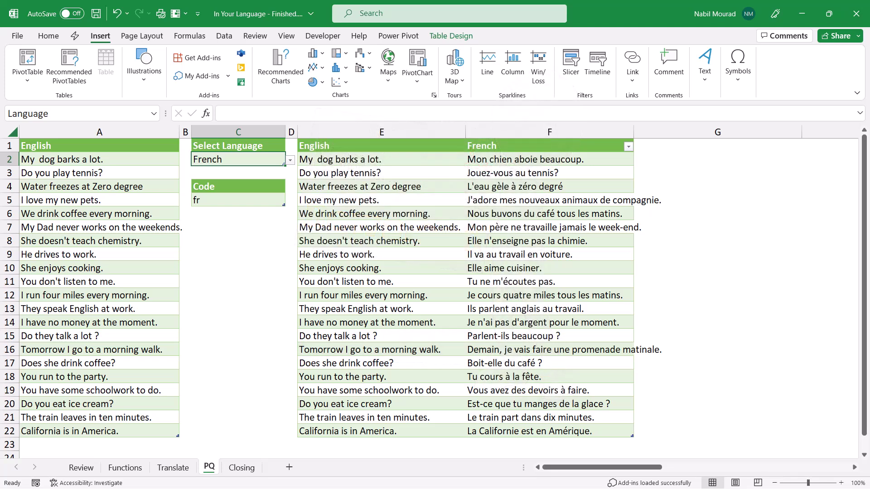
Choose Hindi from the C2 language drop list.
key("alt+Down")
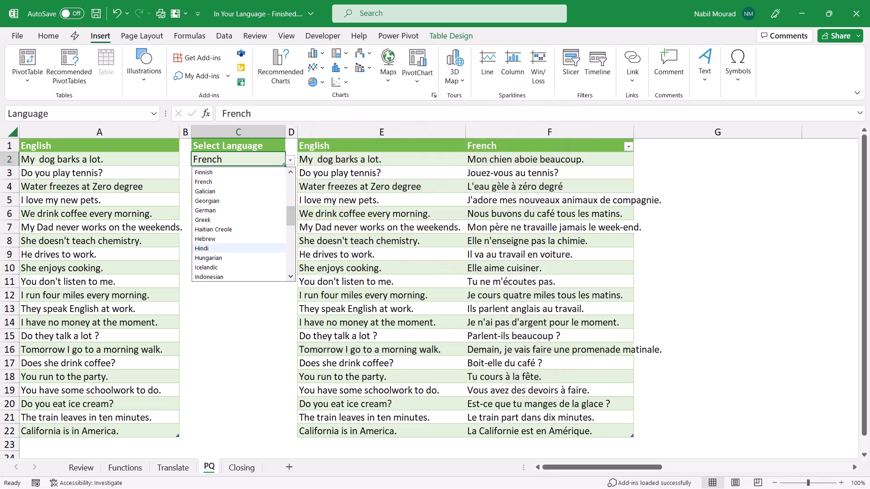
left_click(202, 248)
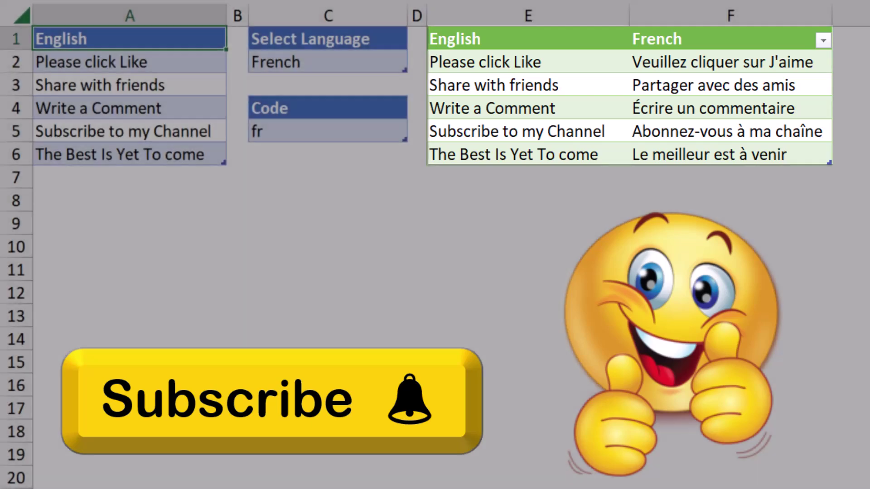
Switch the C2 translation language to German, then to Hindi.
left_click(327, 61)
key("alt+Down")
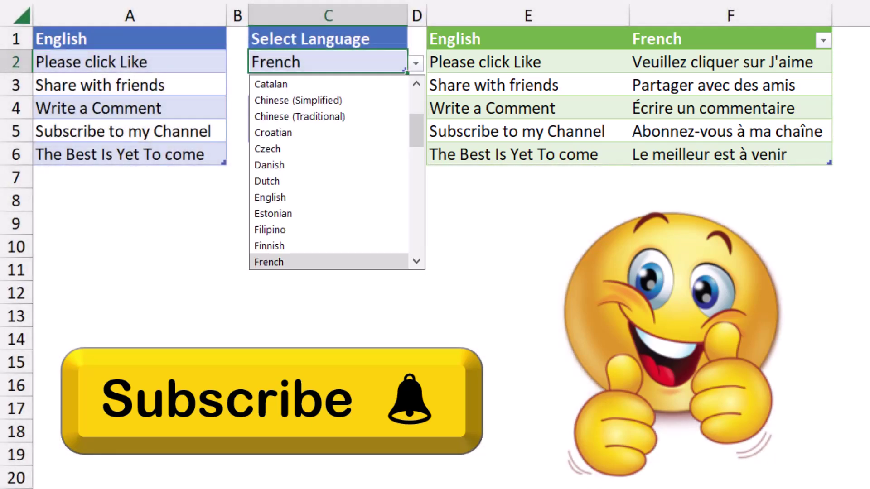
key("Down")
key("Return")
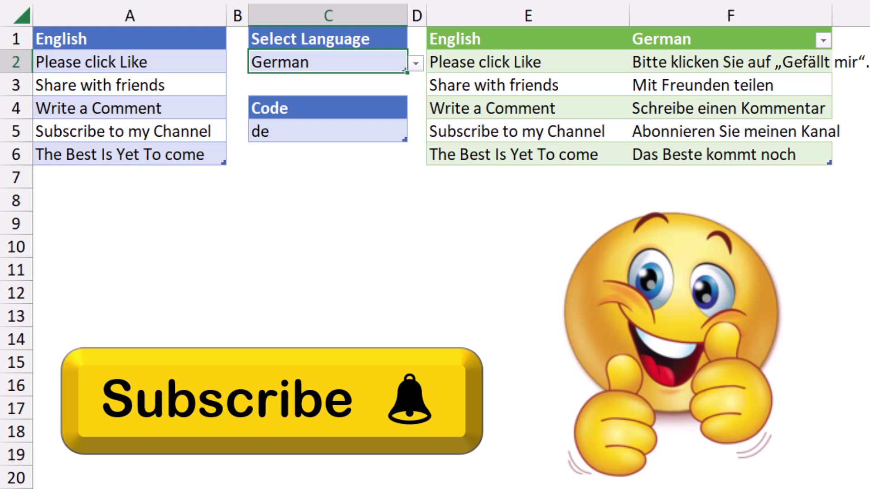
key("alt+Down")
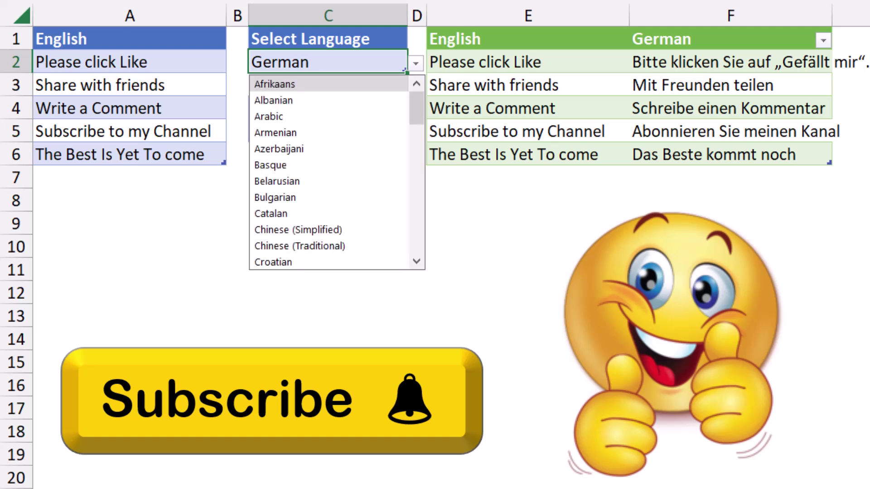
key("Down")
key("Down")
key("Down")
key("Down")
key("Down")
key("Down")
key("Down")
key("Down")
key("Down")
key("Down")
key("Down")
key("Down")
key("Down")
key("Down")
key("Down")
key("Down")
key("Down")
key("Down")
key("Down")
key("Down")
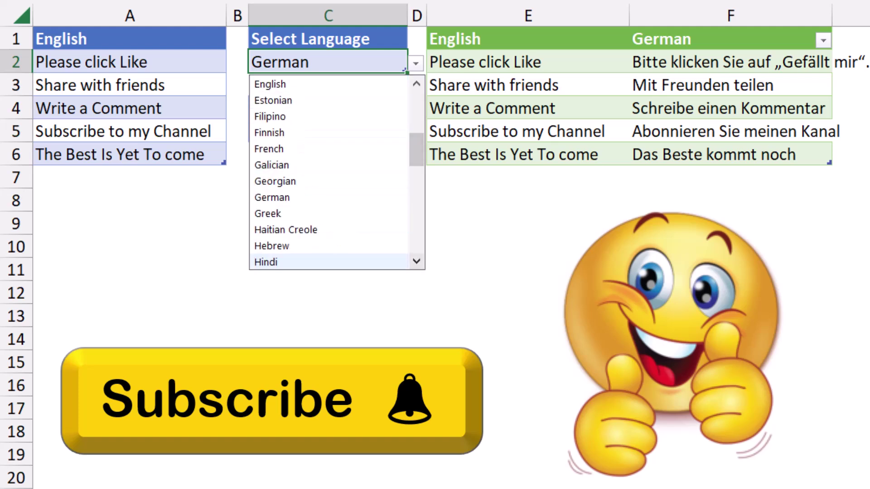
key("Return")
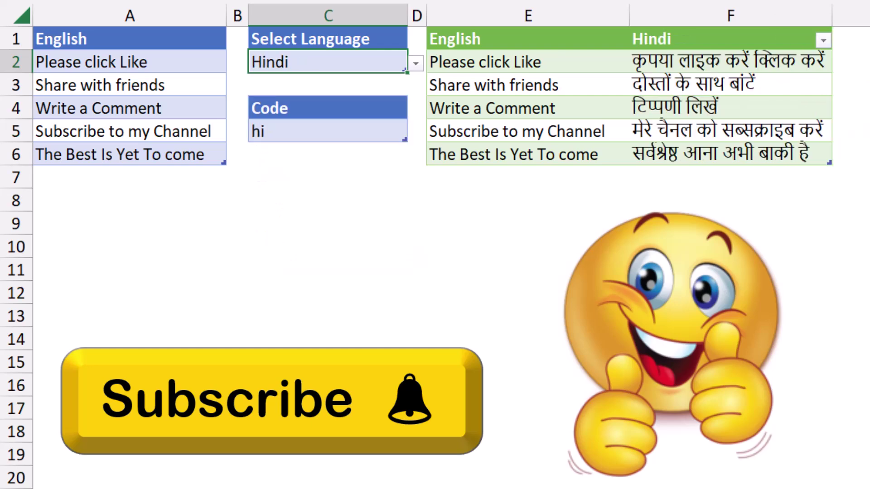
Switch the C2 language to Portuguese, then settle on Arabic (code ar).
key("alt+Down")
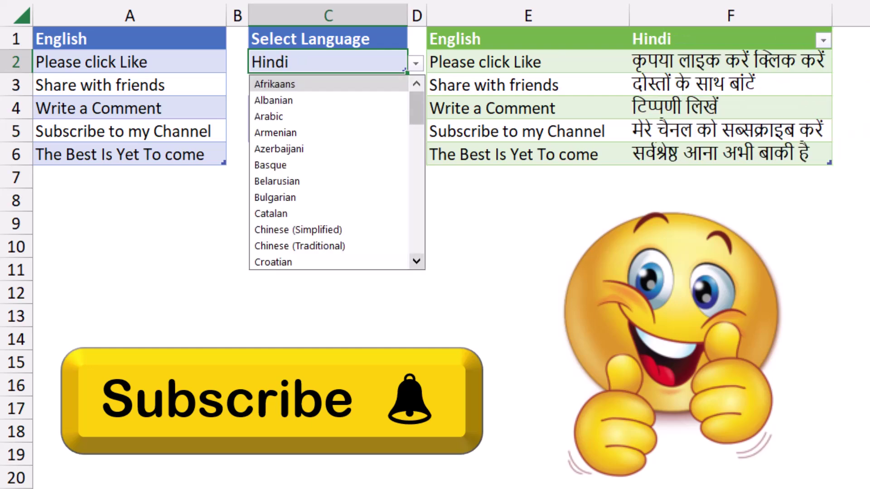
scroll(329, 172, "down", 12)
key("Return")
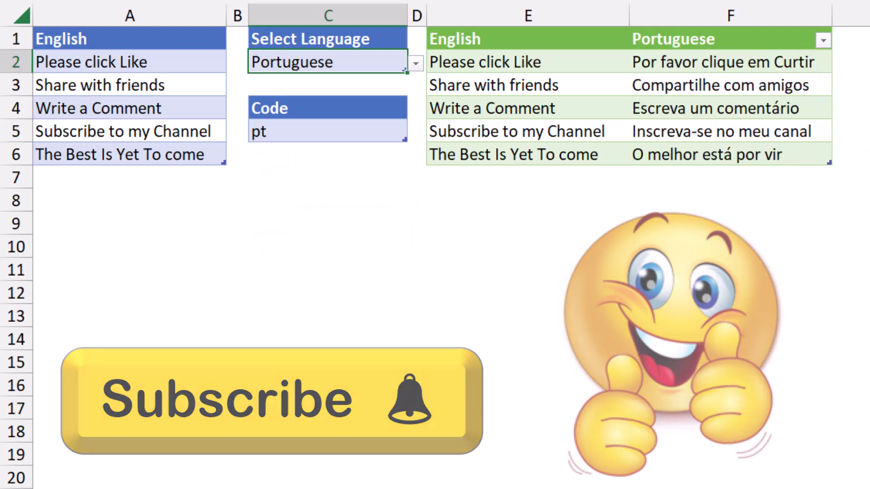
key("alt+Down")
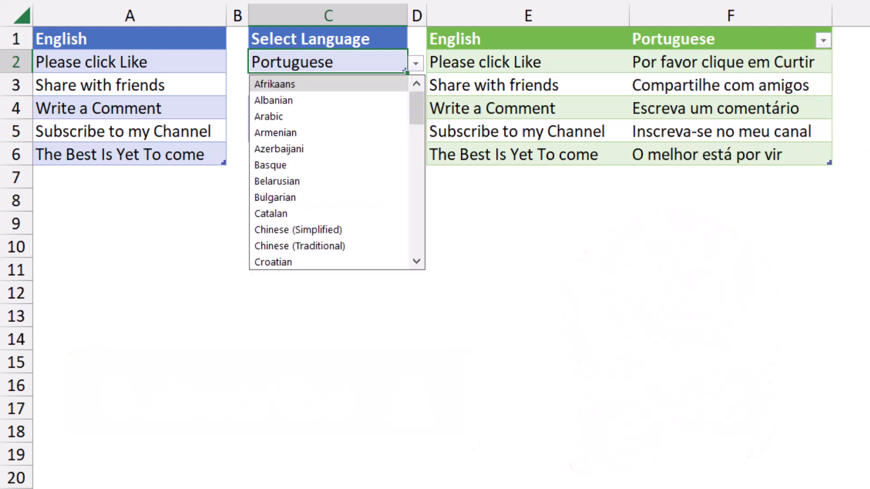
key("Down")
key("Down")
key("Return")
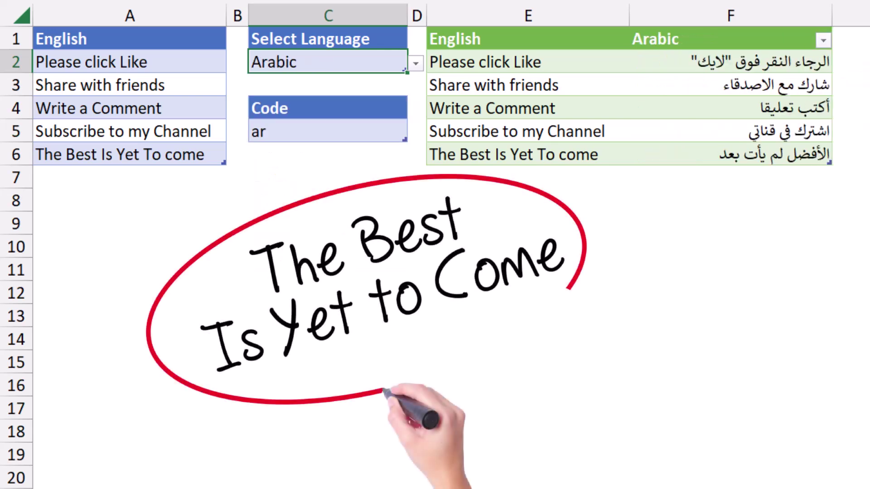